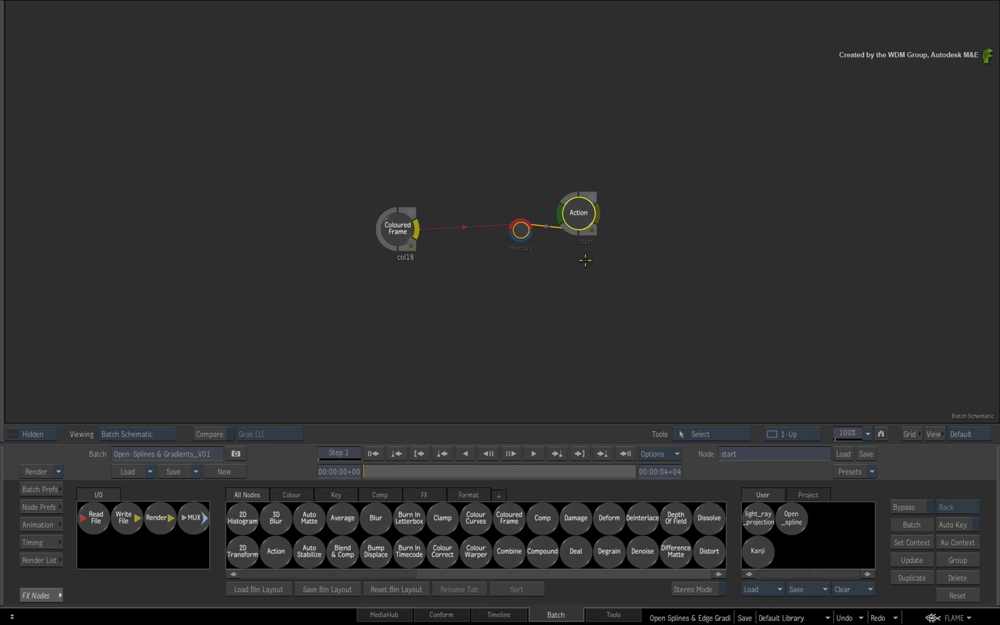
Add a 3D Shape from the Action bin and draw an open spiral GMask spline for it.
double_click(583, 215)
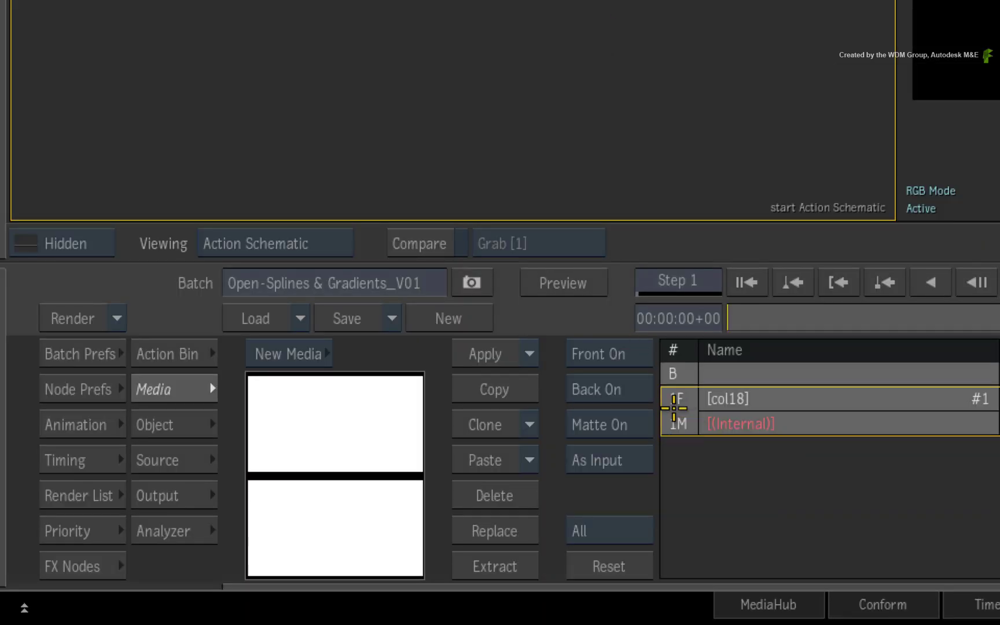
click(339, 524)
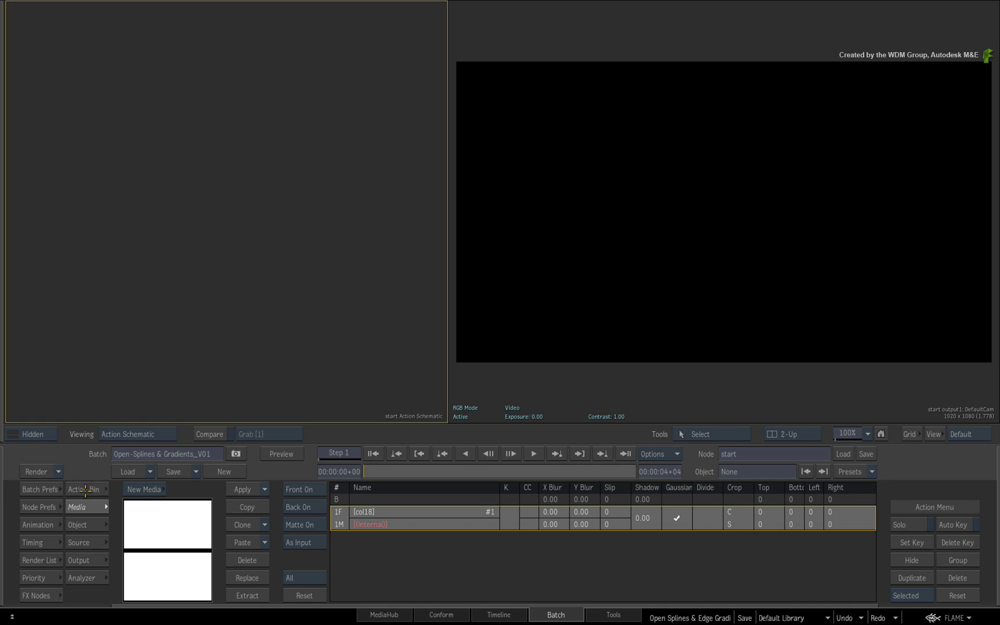
click(85, 490)
drag(456, 578, 442, 576)
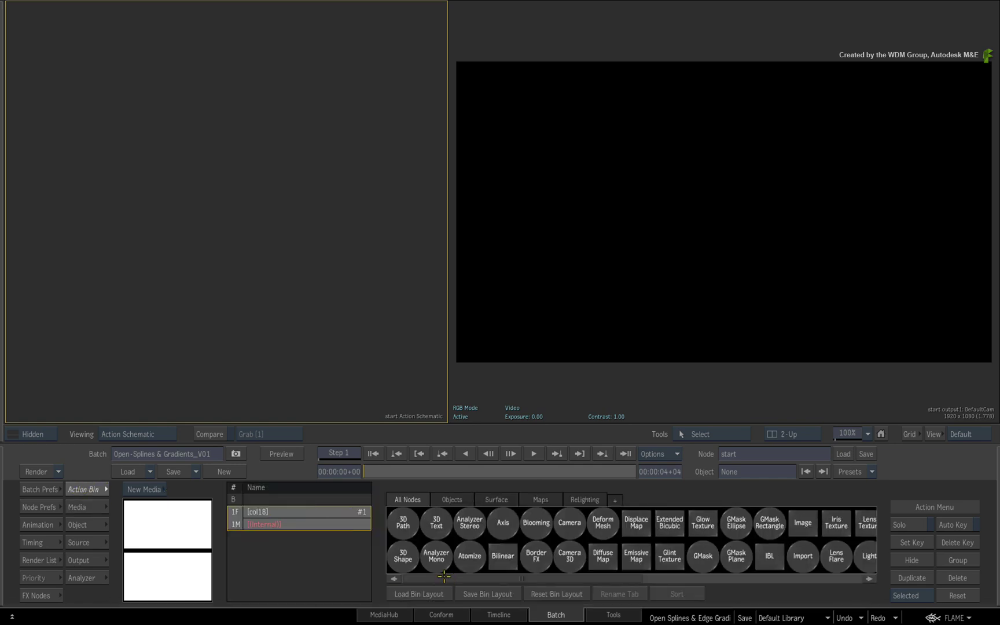
double_click(404, 556)
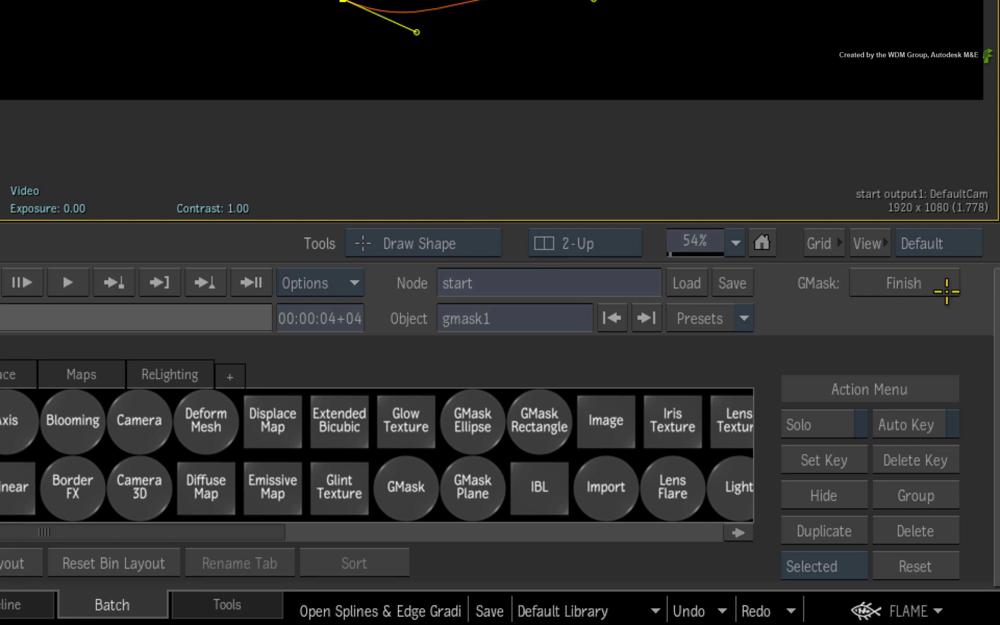
click(905, 282)
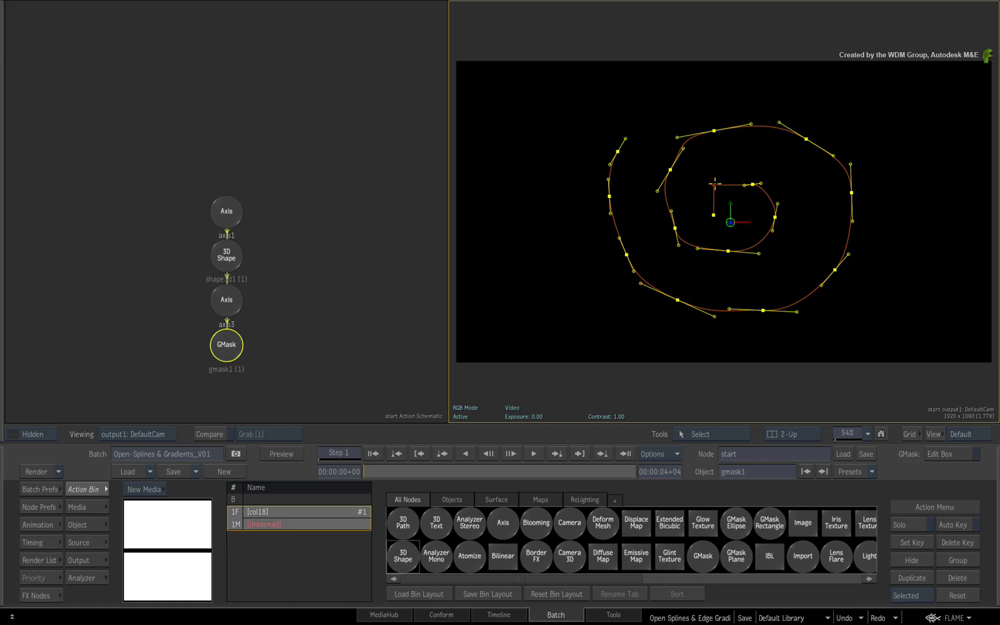
Reshape the spiral's vertex tangents by hand into a smoother curve.
click(715, 185)
drag(744, 186, 734, 178)
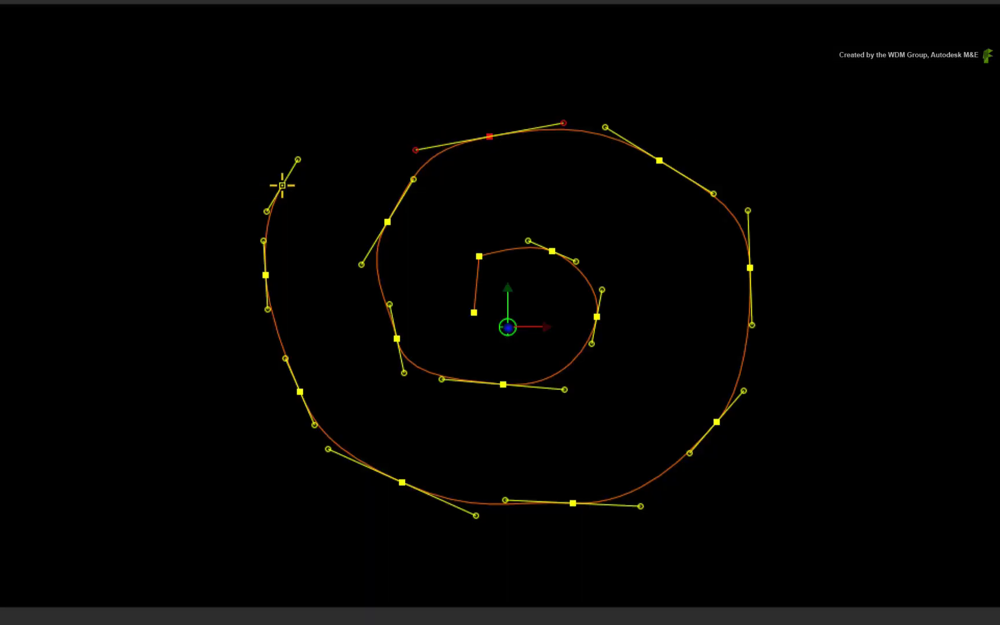
drag(620, 149, 625, 141)
drag(388, 223, 375, 204)
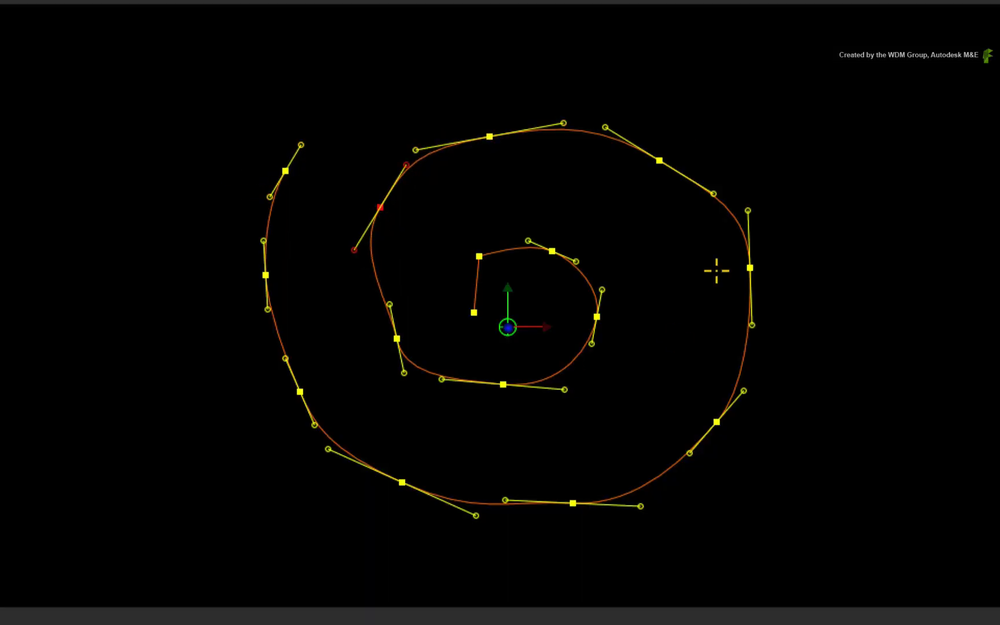
drag(748, 267, 740, 272)
drag(716, 422, 707, 434)
drag(640, 507, 642, 492)
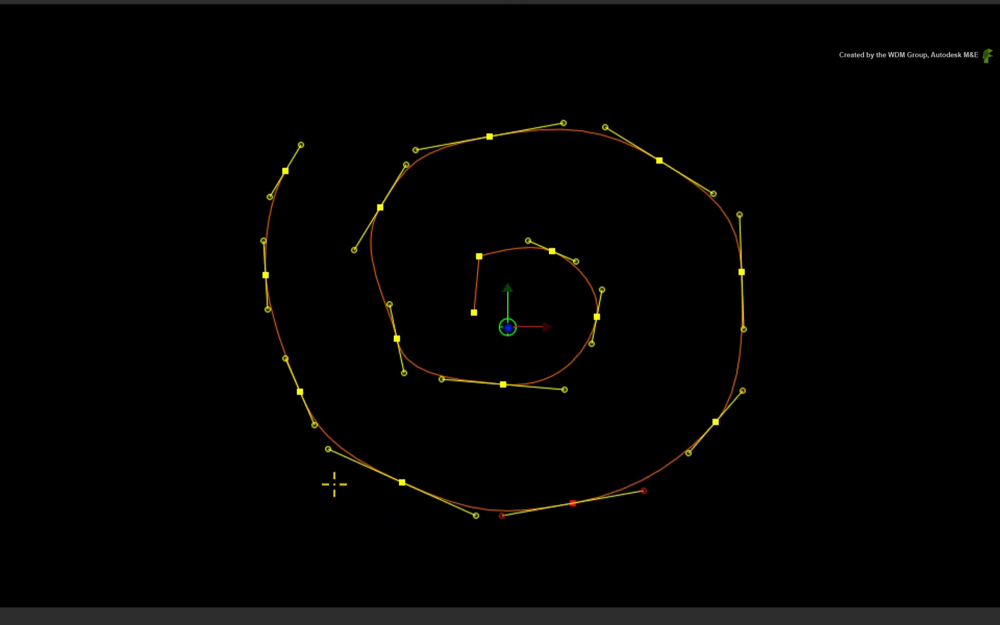
drag(397, 338, 391, 334)
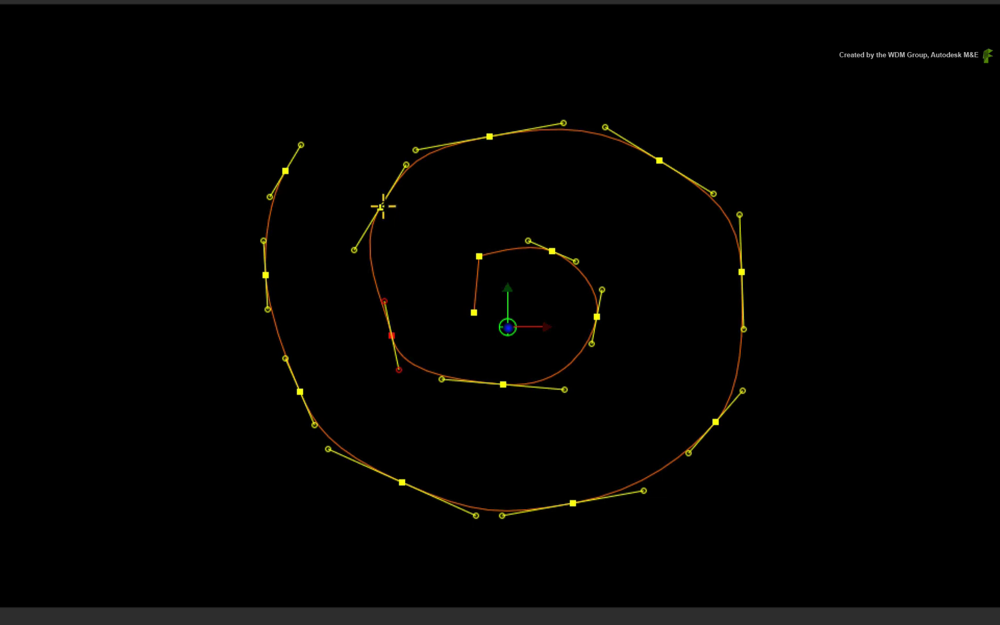
drag(381, 207, 367, 254)
drag(489, 137, 498, 137)
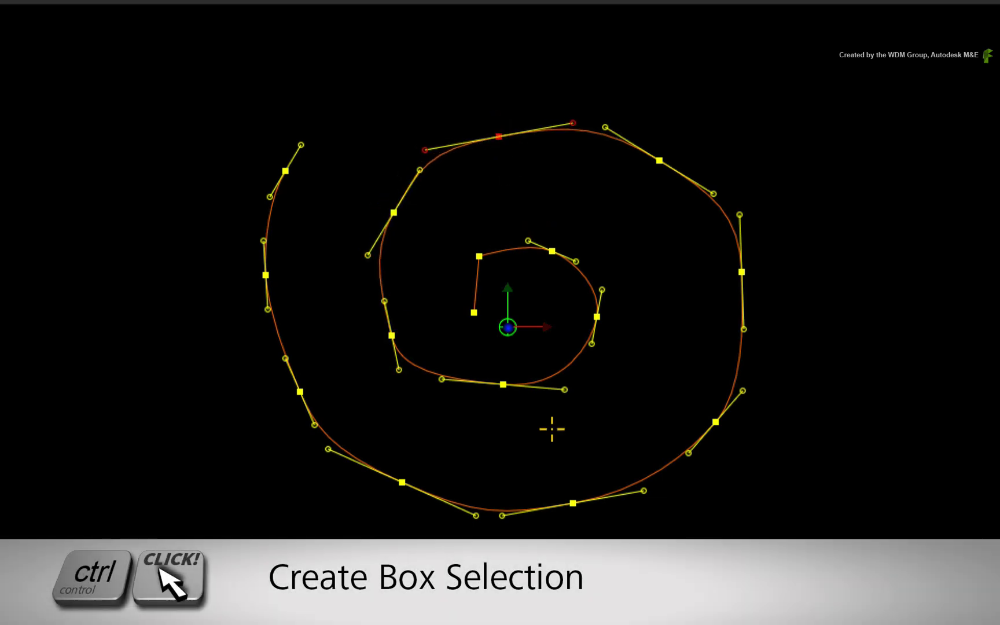
Select every spiral vertex and apply Auto Tangent for evenly flowing curvature.
drag(143, 19, 908, 540)
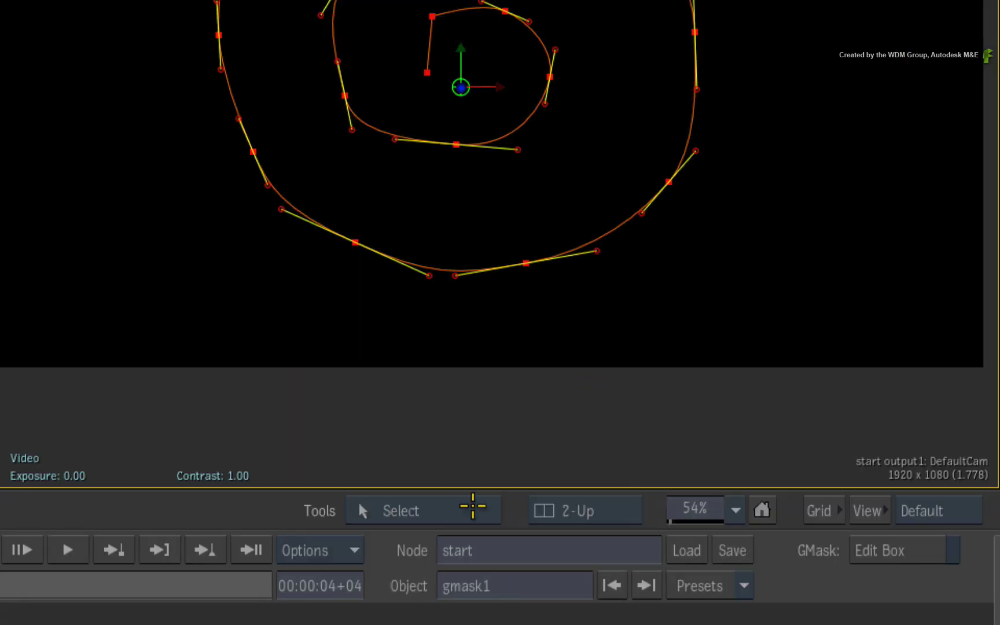
click(475, 509)
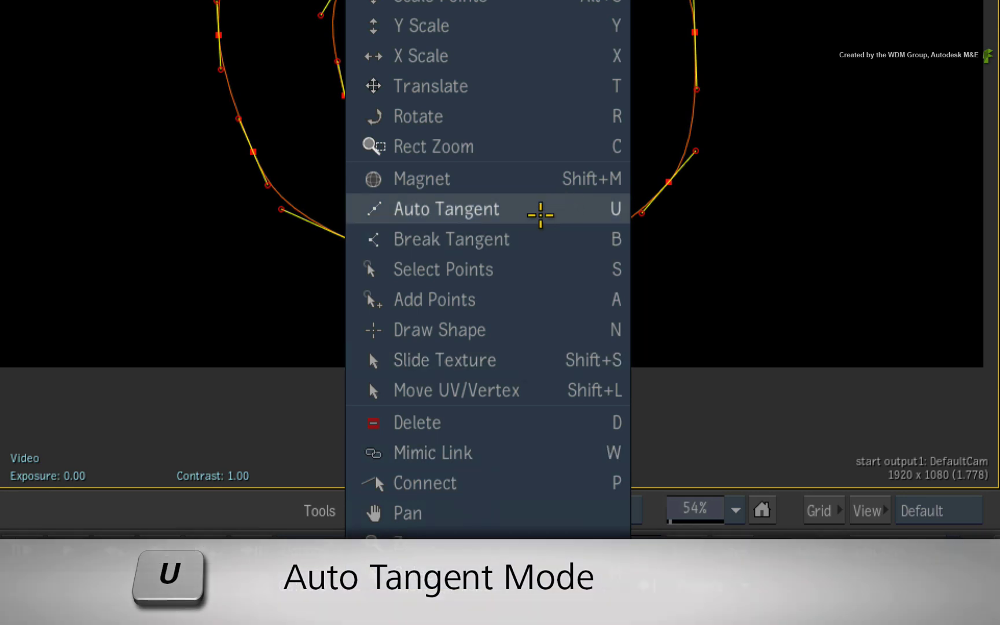
click(543, 207)
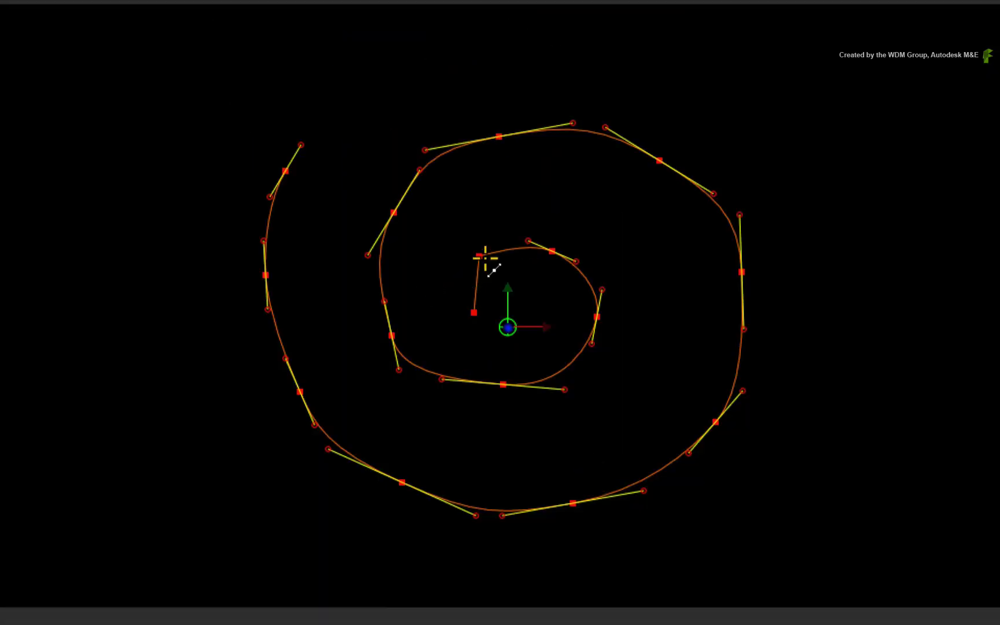
click(473, 265)
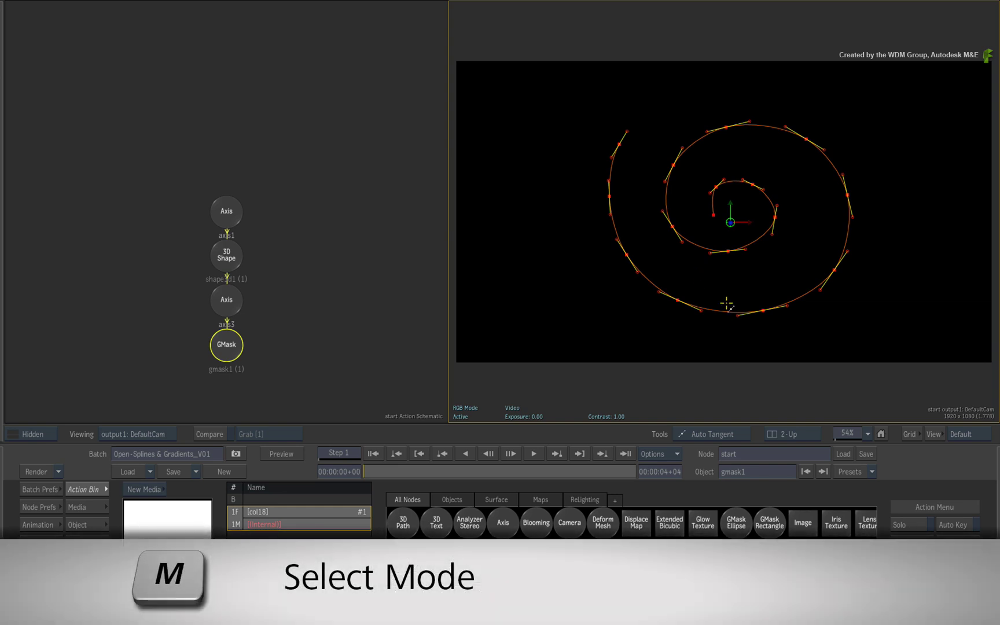
key(m)
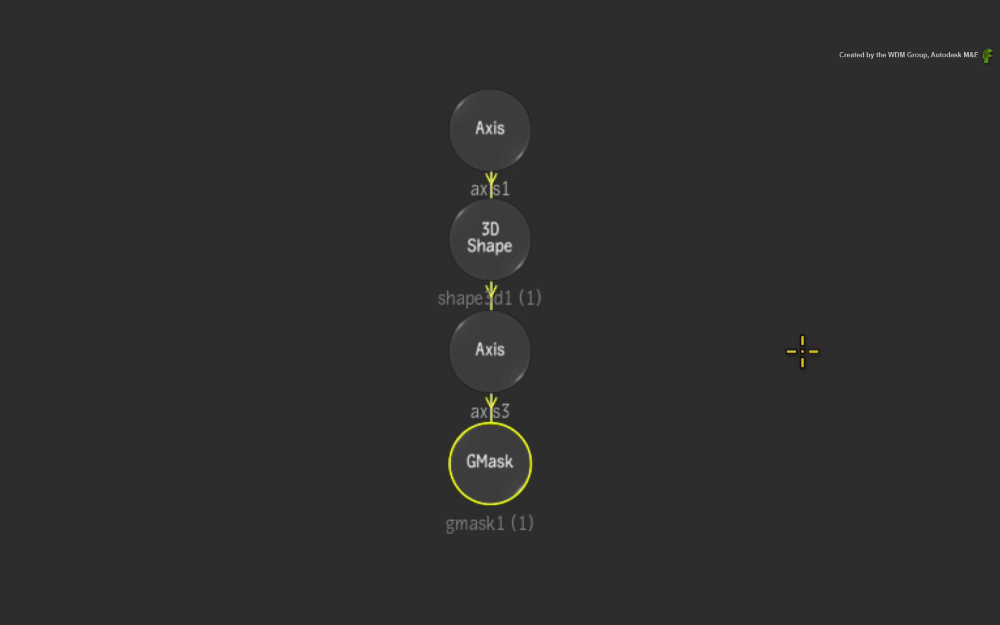
click(494, 237)
click(496, 475)
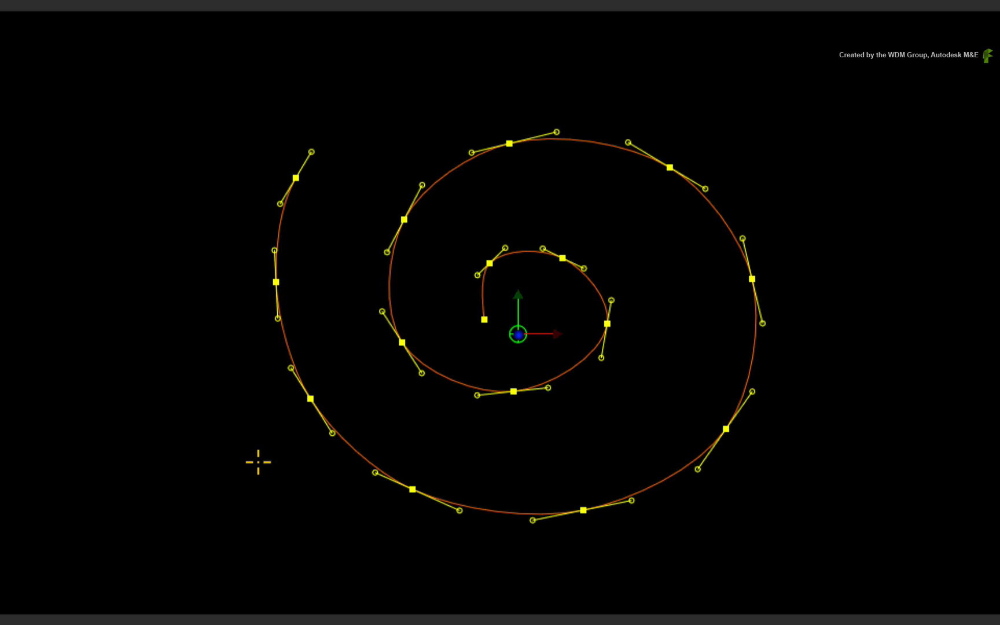
key(Escape)
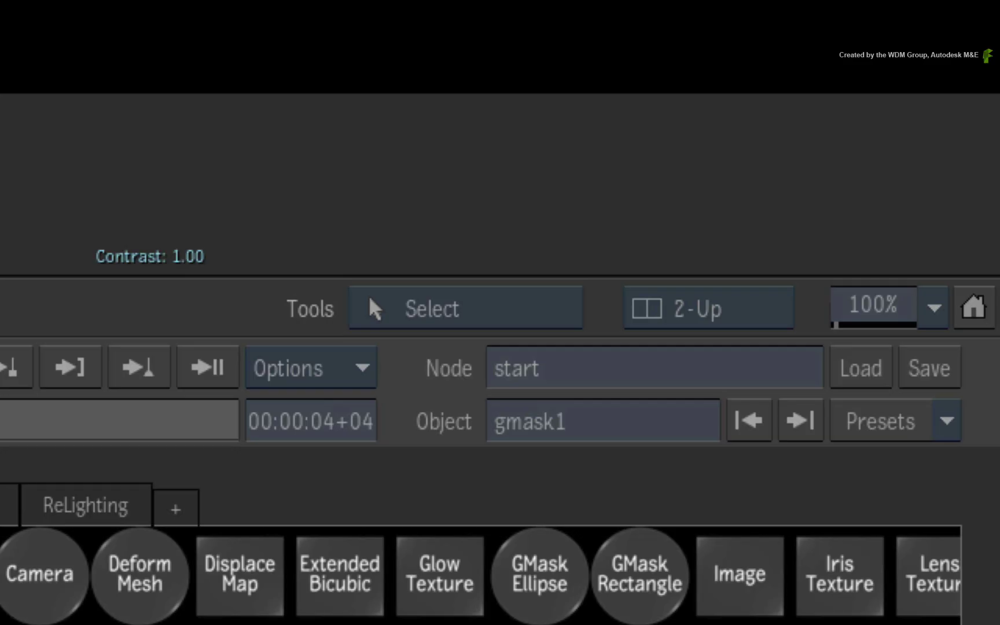
Add a control point on the outer spline, then undo it.
key(a)
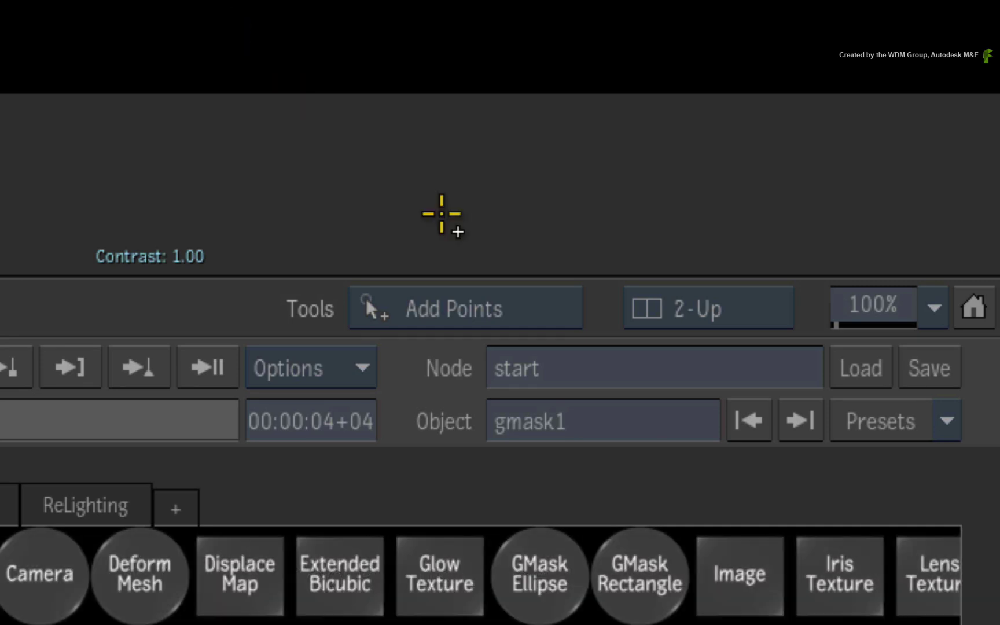
click(465, 308)
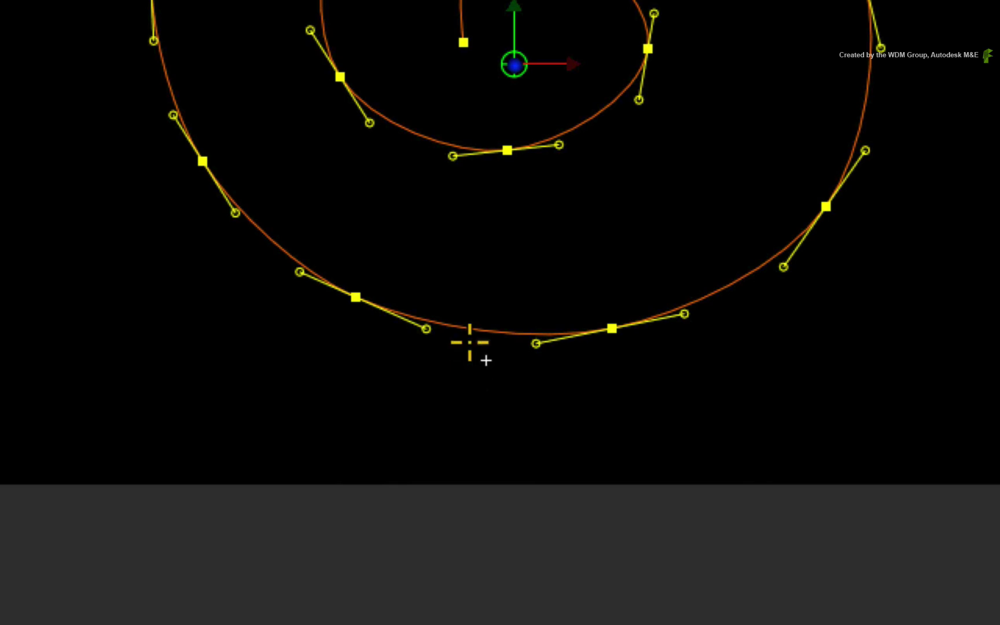
click(477, 330)
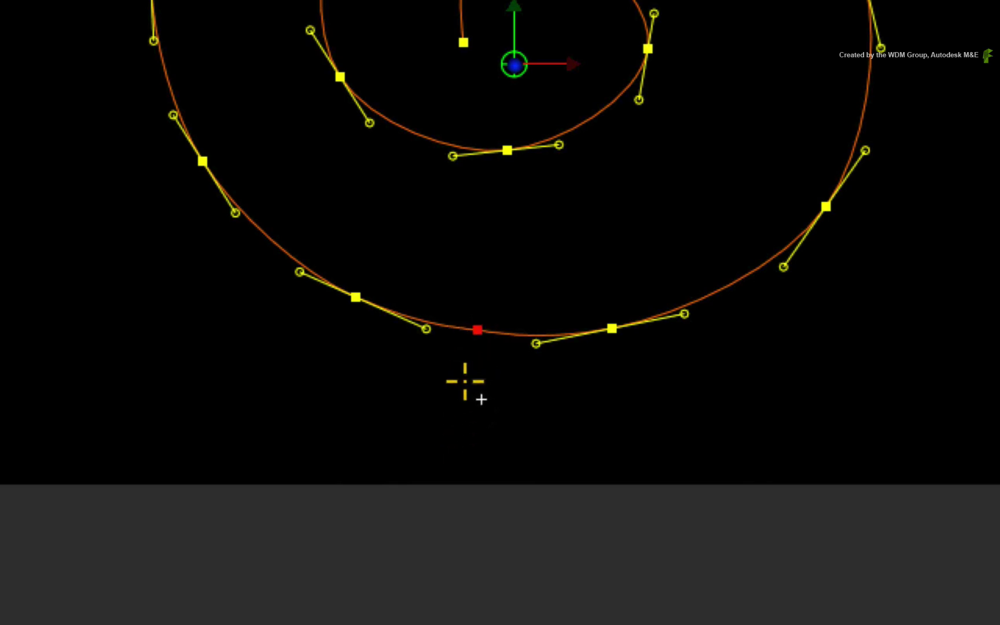
key(ctrl+z)
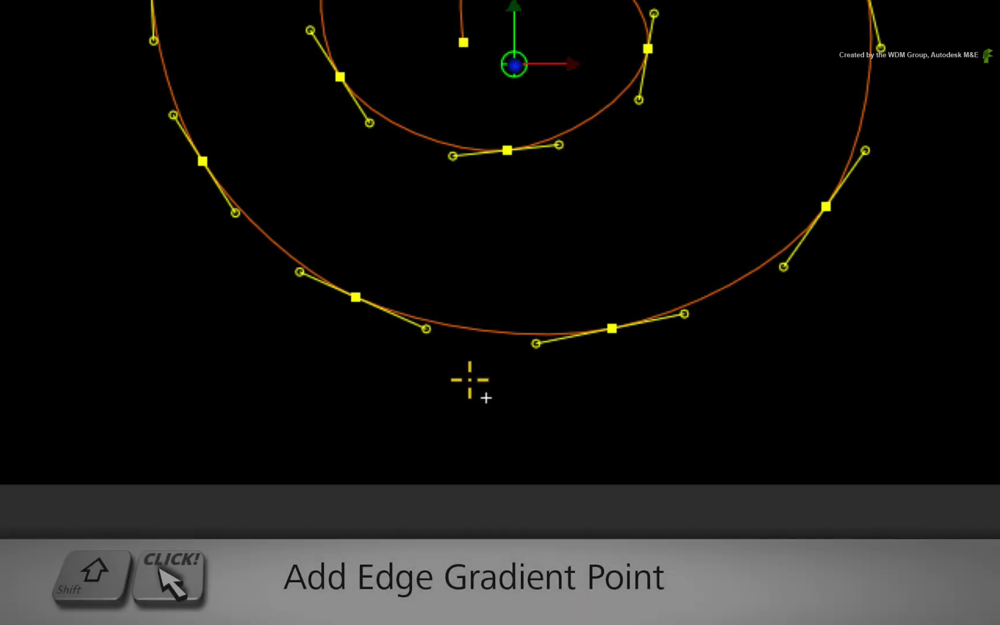
Add an edge gradient point, drag it out to widen the stroke, then delete the point.
drag(476, 331, 467, 366)
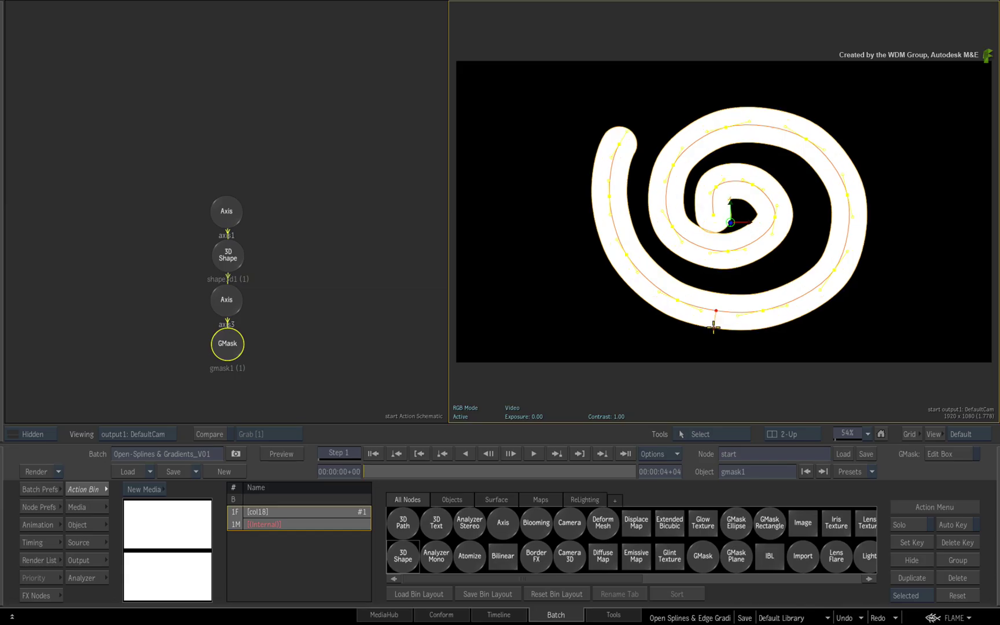
drag(713, 326, 713, 322)
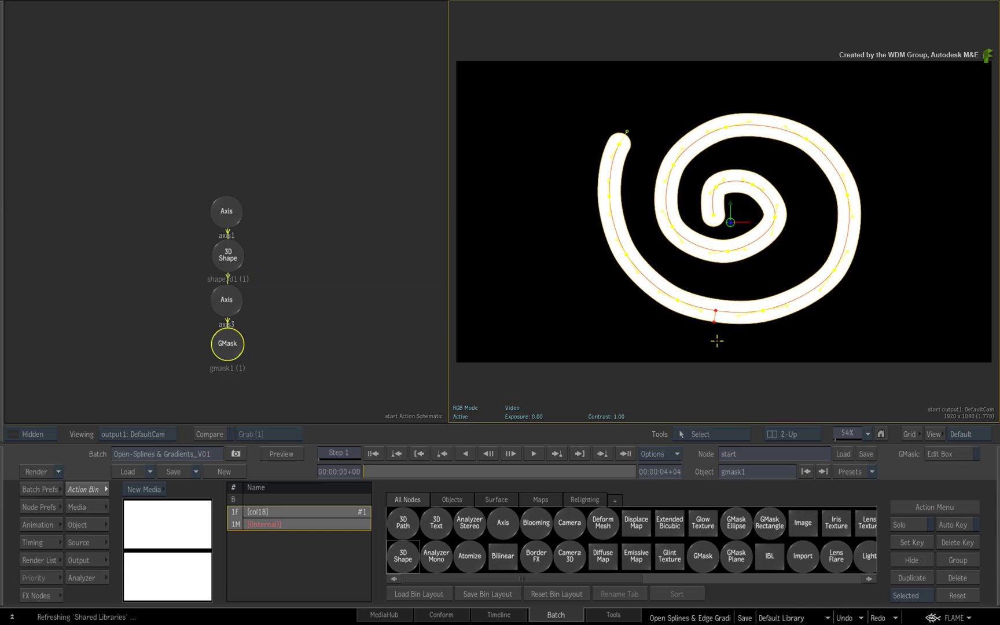
key(d)
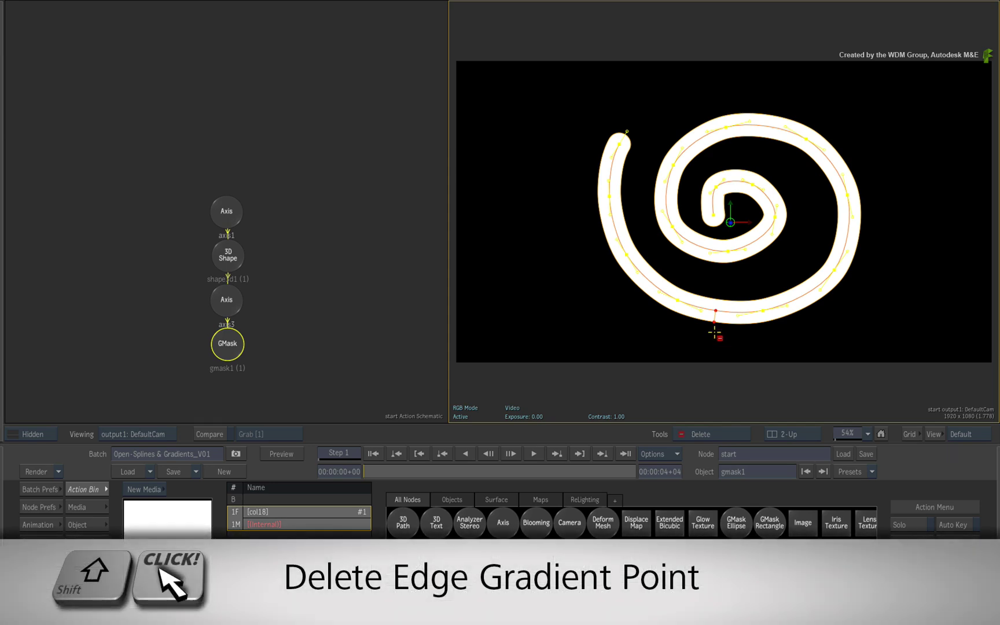
shift+click(715, 320)
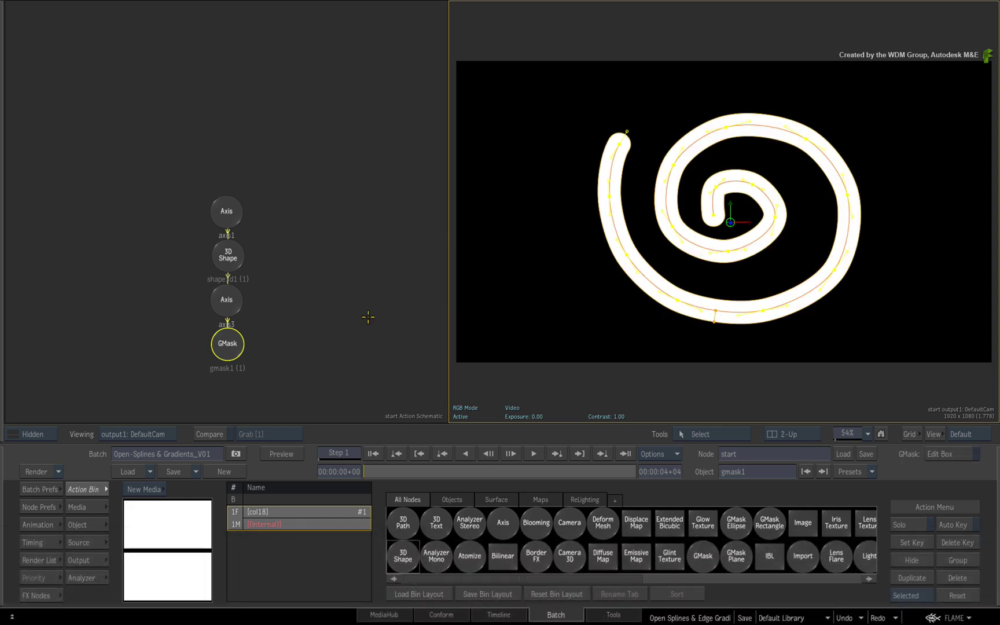
Extrude the 3D Shape to depth 69 and rotate axis1 -40 degrees around Y.
double_click(223, 251)
drag(228, 522, 247, 517)
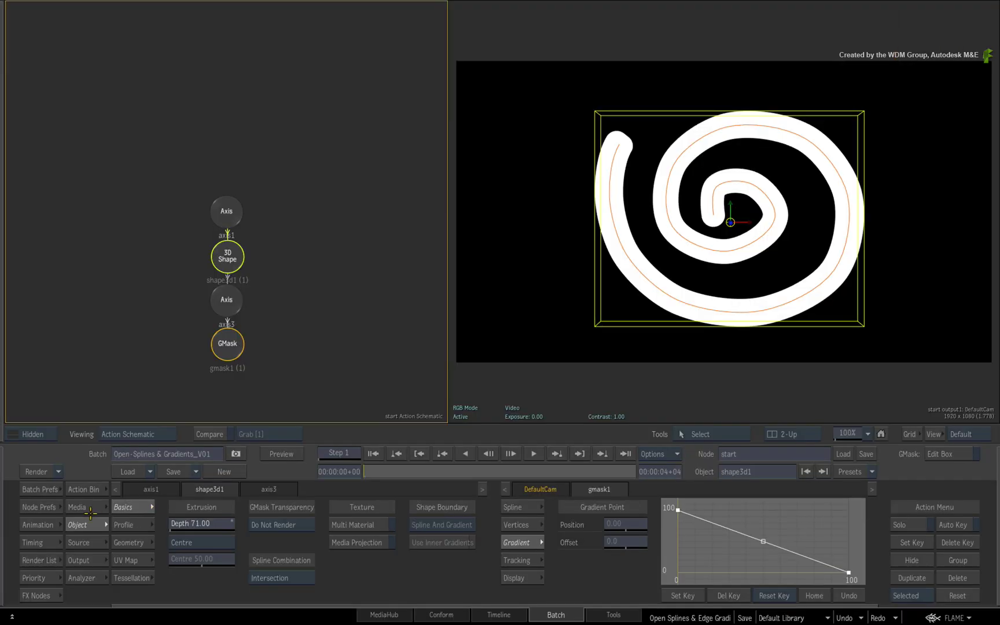
click(160, 489)
drag(173, 541, 158, 547)
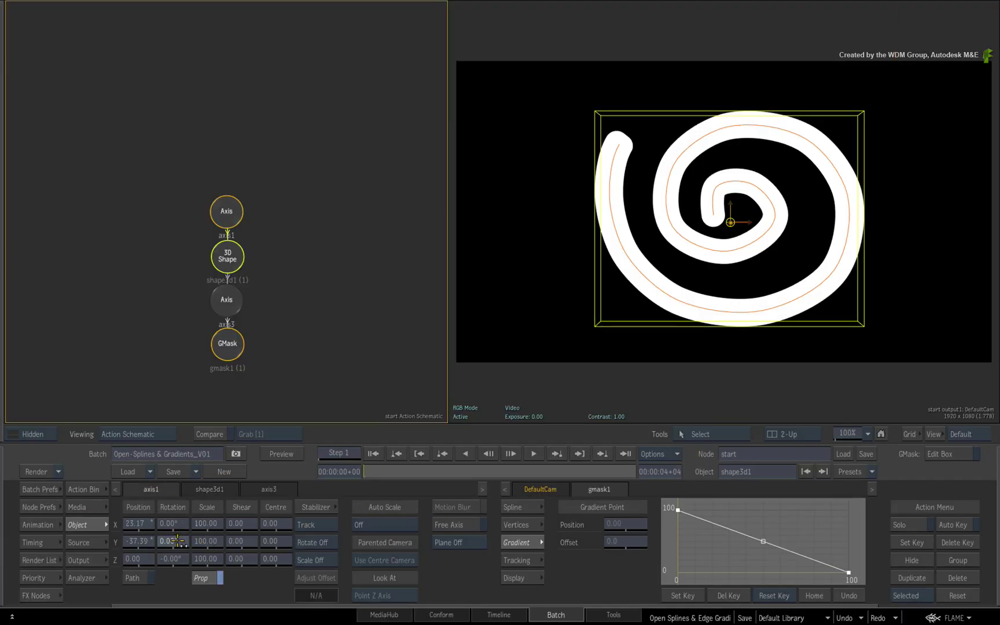
Enable 3D shading in Node Prefs and tilt the spiral so it lies flat.
click(42, 507)
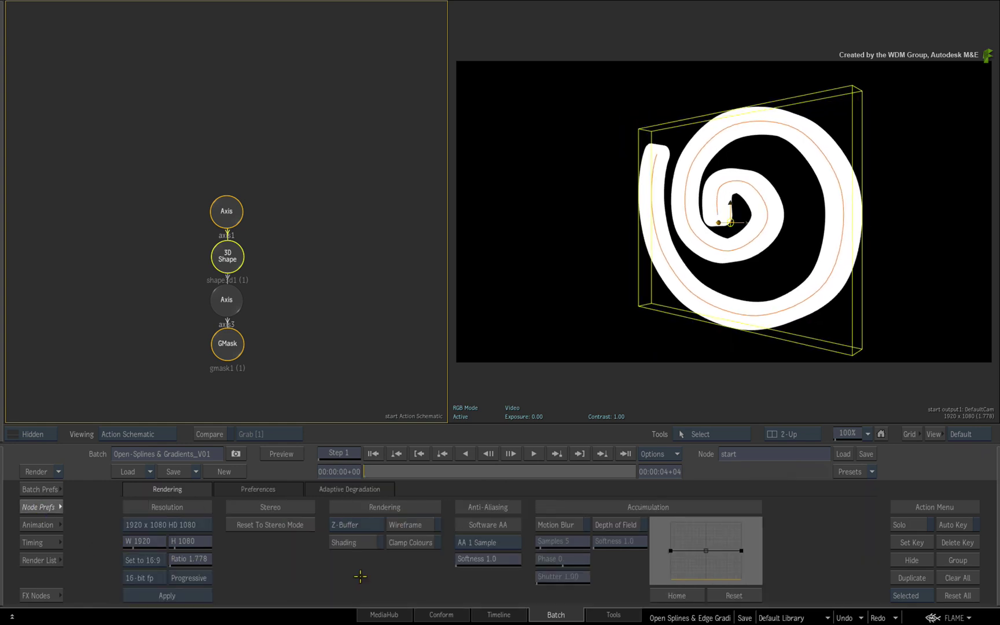
click(365, 542)
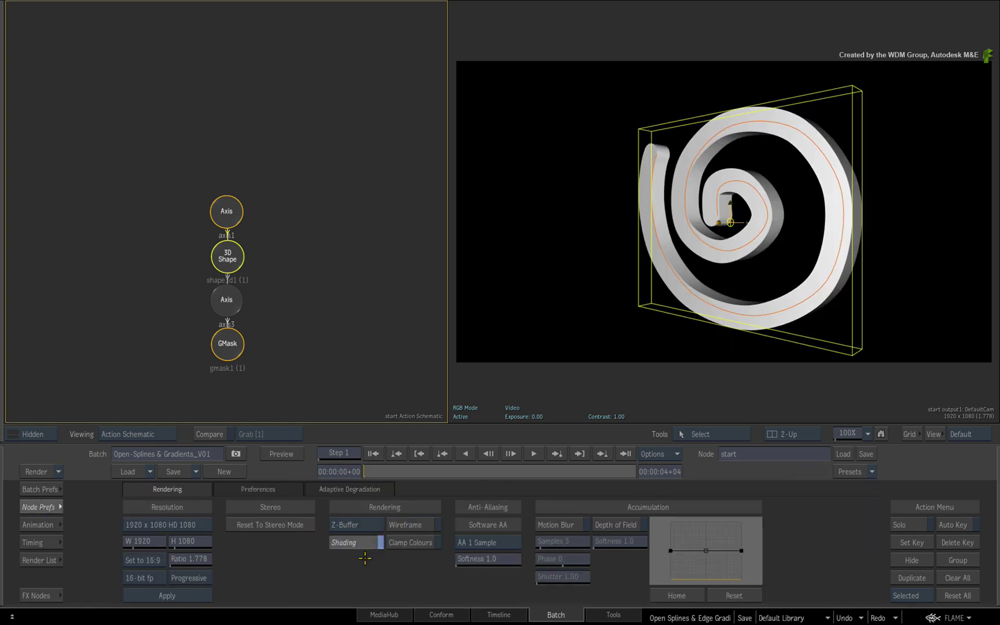
click(42, 507)
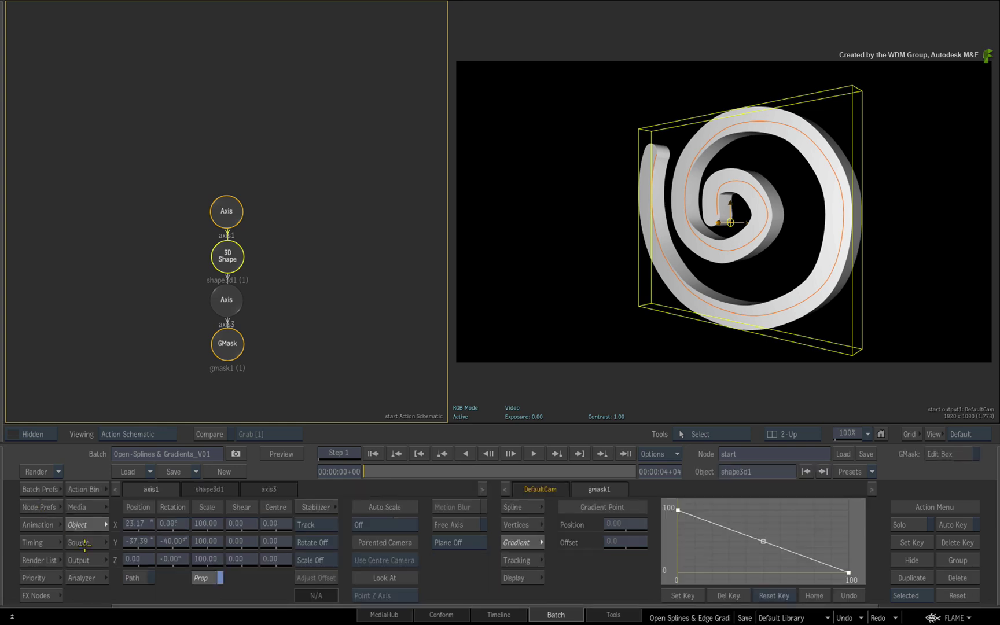
mouse_move(173, 541)
mouse_down()
mouse_move(227, 532)
mouse_move(199, 535)
mouse_move(151, 494)
mouse_up()
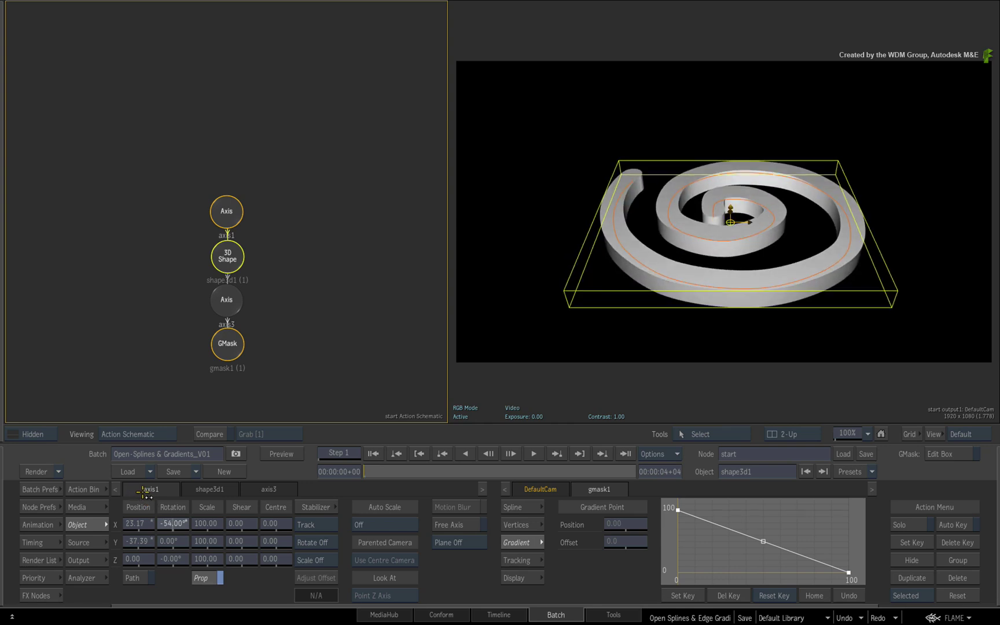
Raise the shape3d1 extrusion depth to 89 and select the GMask.
click(194, 489)
drag(189, 524, 219, 473)
click(228, 344)
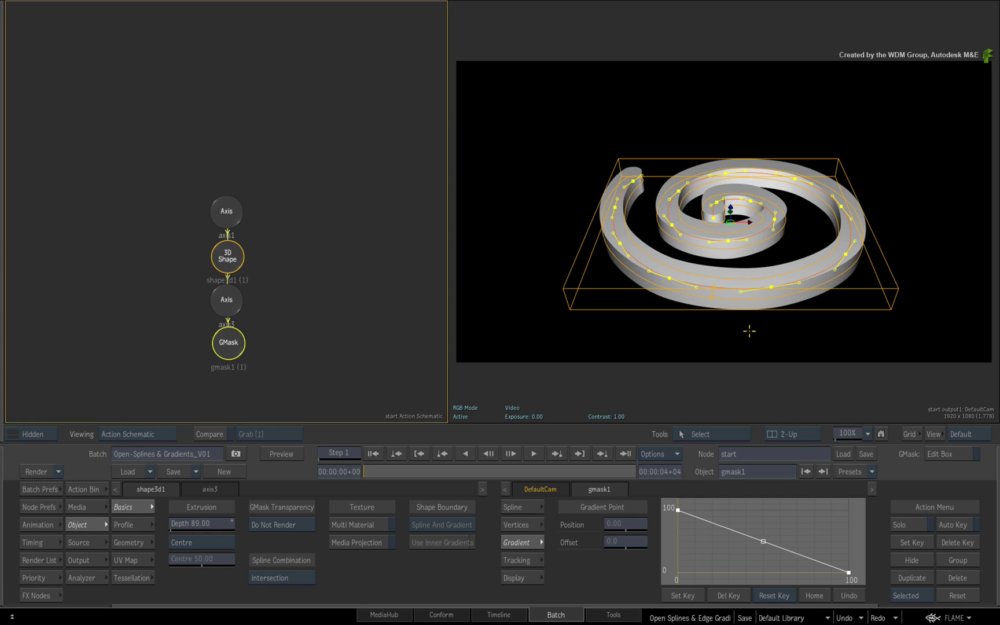
Set the 3D Shape's GMask Transparency to 'For 3D Shape Only'.
click(227, 255)
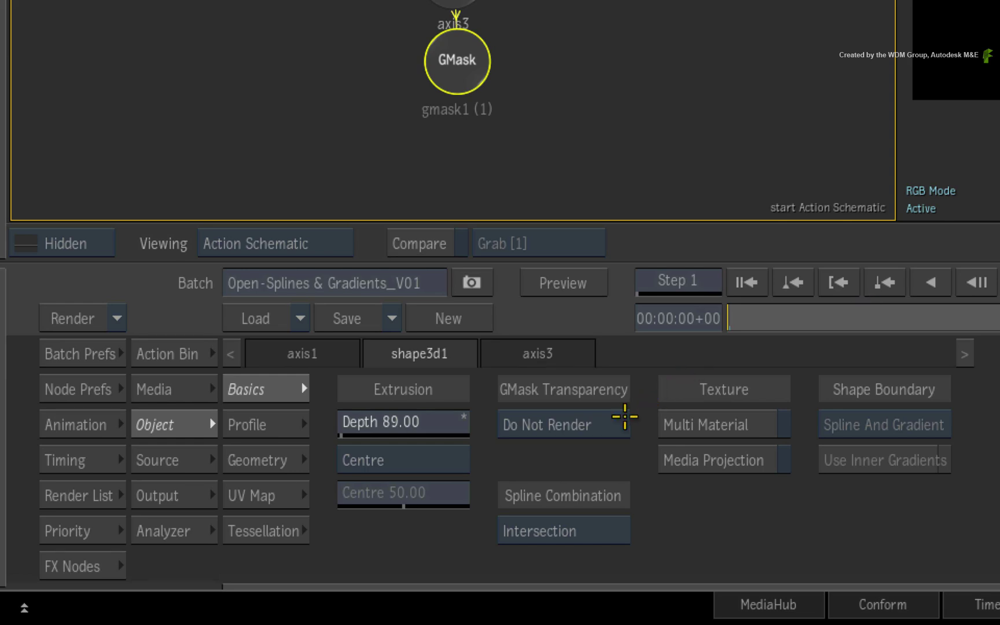
click(613, 422)
click(617, 394)
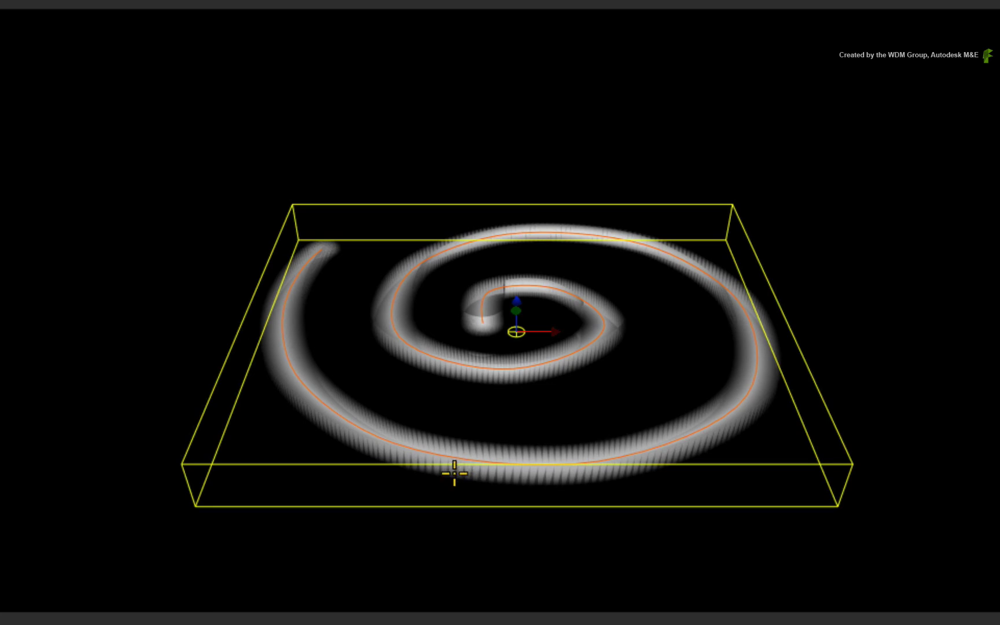
Zoom in close on the semi-transparent spiral walls, then fit the whole spiral in view.
key(alt+z)
drag(488, 451, 653, 437)
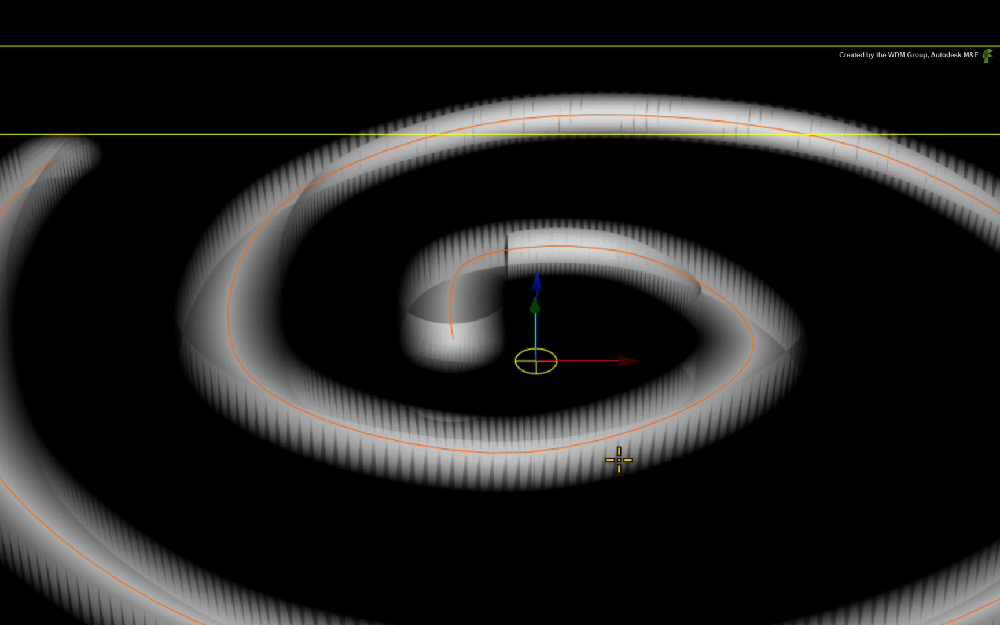
key(ctrl+f)
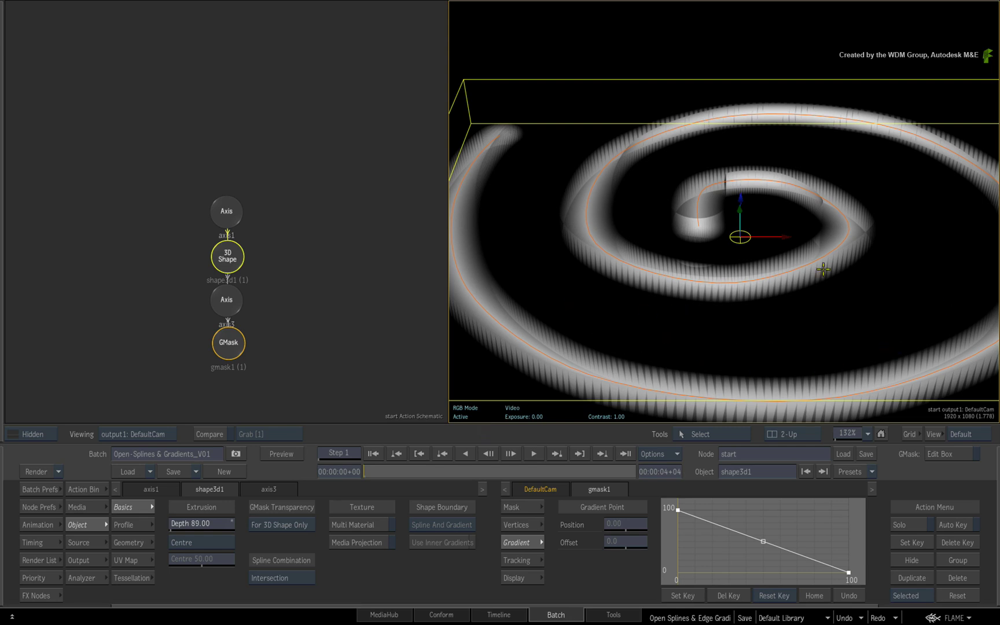
click(867, 433)
click(860, 486)
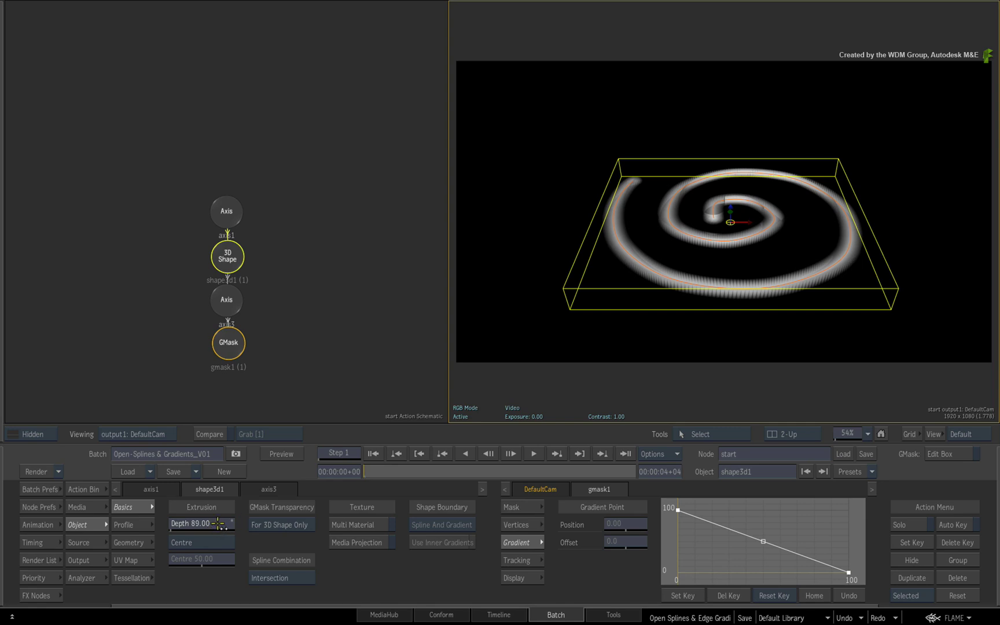
Flatten the spiral to depth 0, zero axis1 Rotation X, and check it full screen.
drag(217, 525, 59, 538)
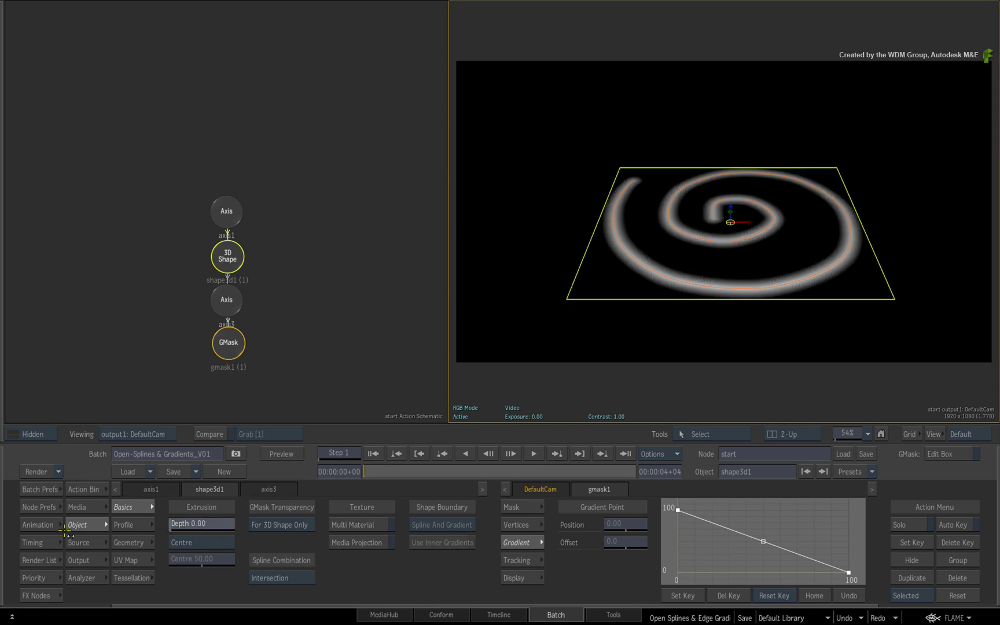
click(151, 489)
drag(173, 523, 219, 515)
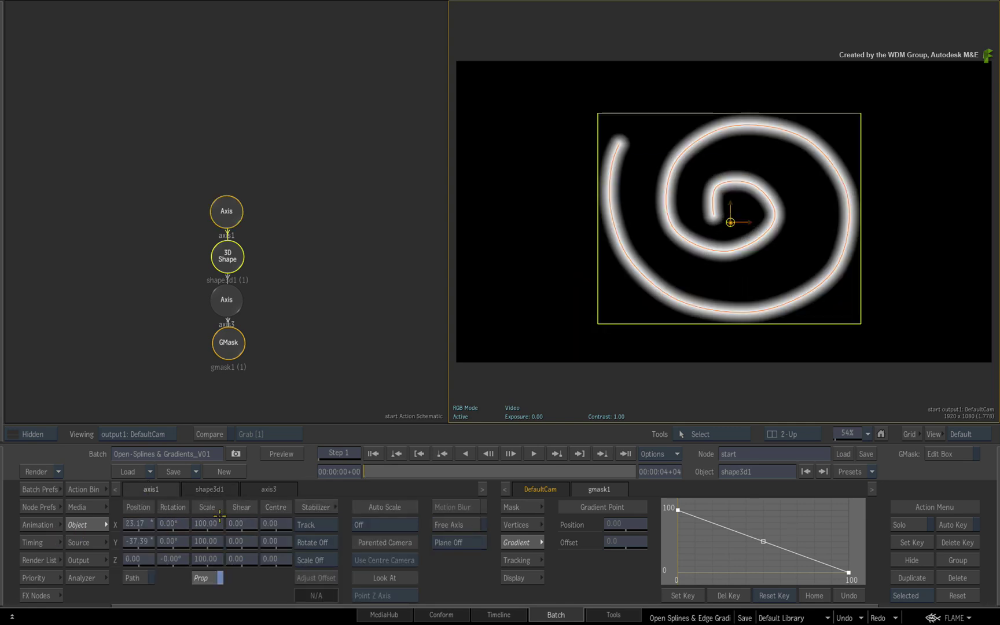
key(f)
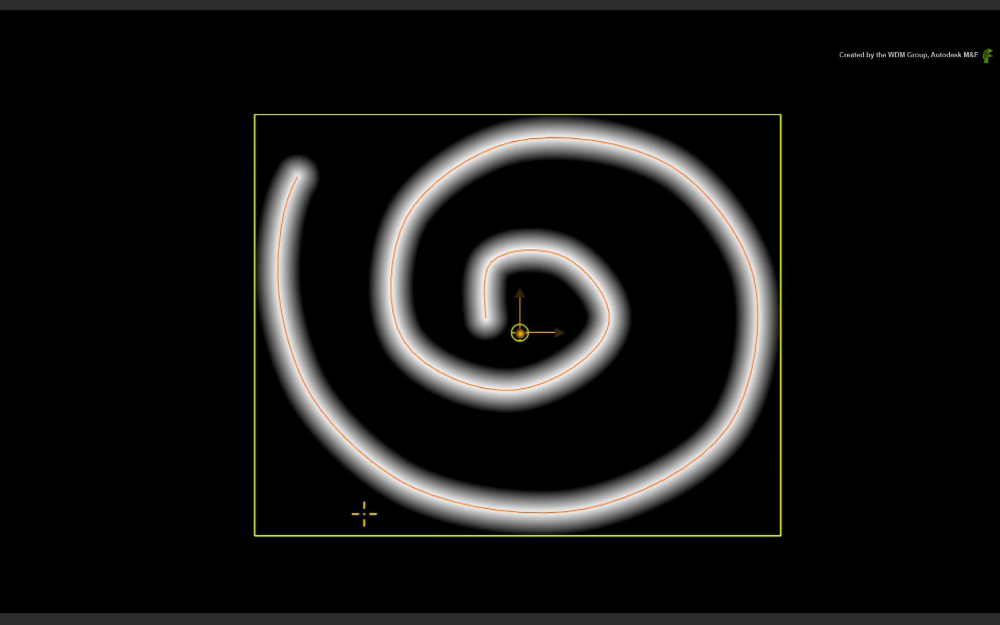
key(f)
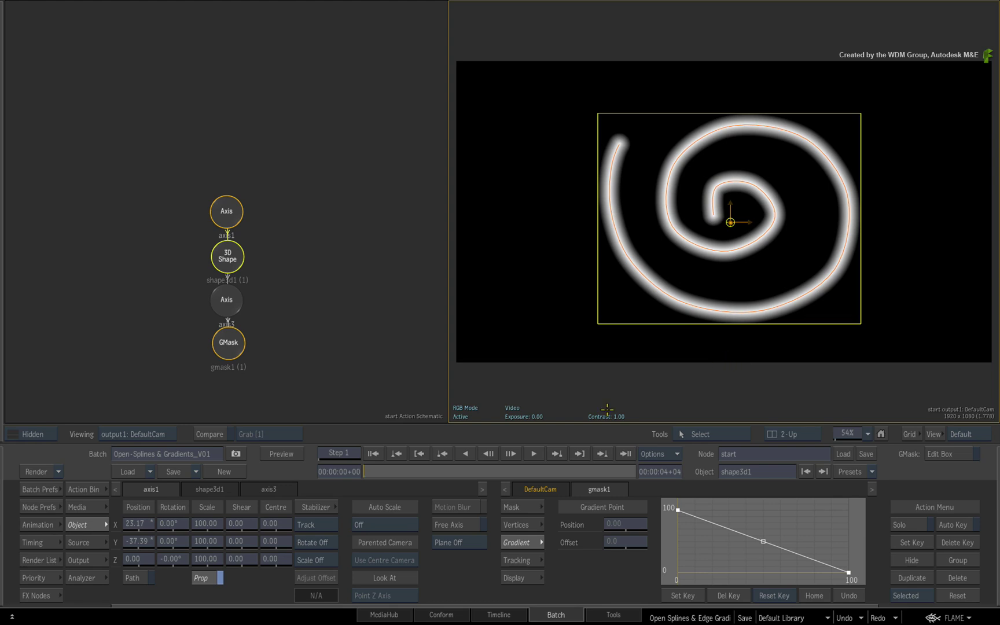
Set GMask Transparency to Render, then to Do Not Render for a solid white spiral.
click(211, 489)
click(296, 523)
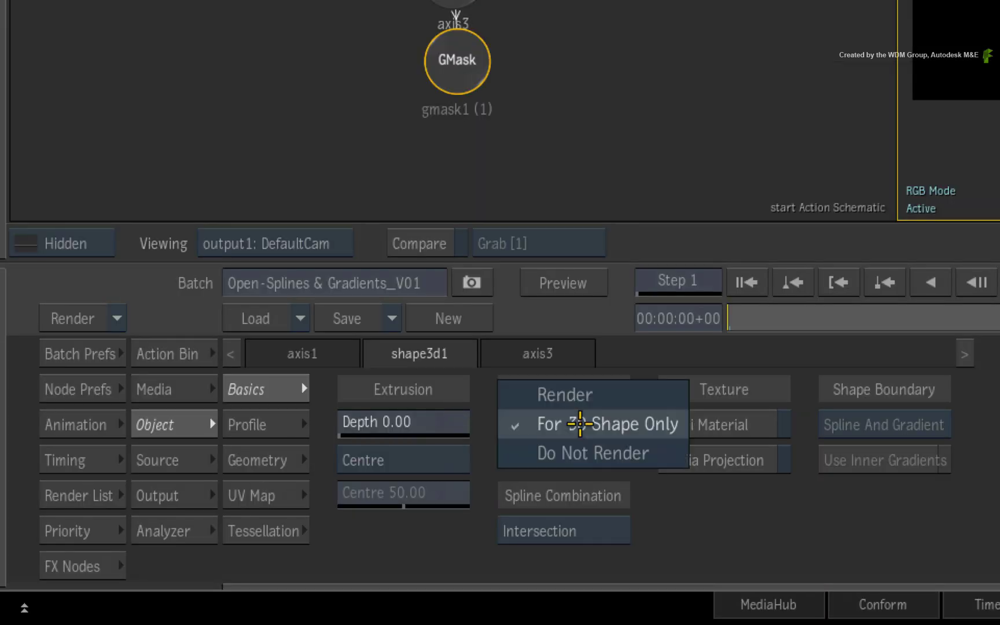
click(600, 394)
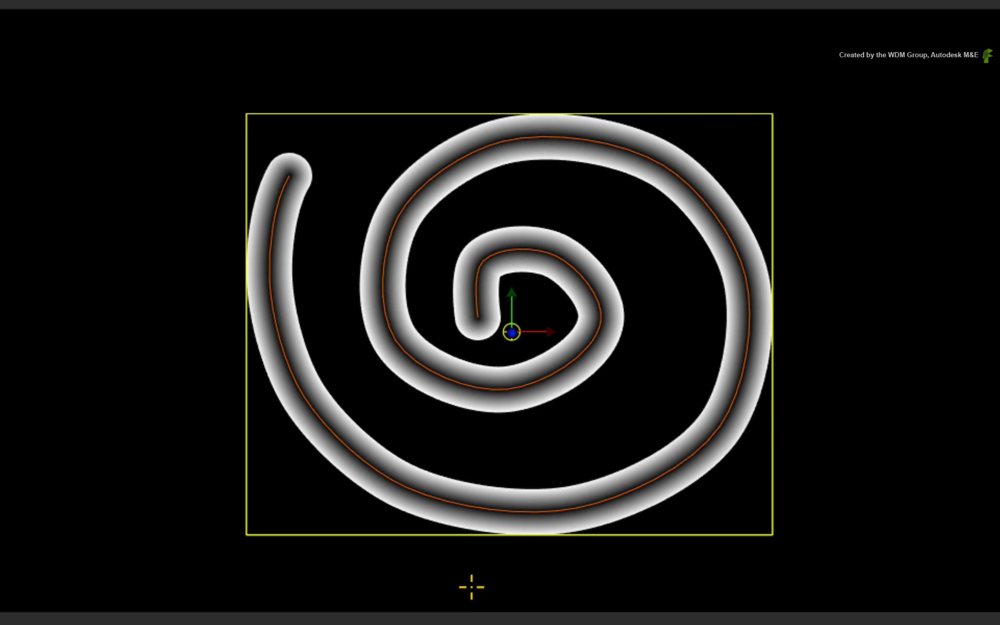
key(Escape)
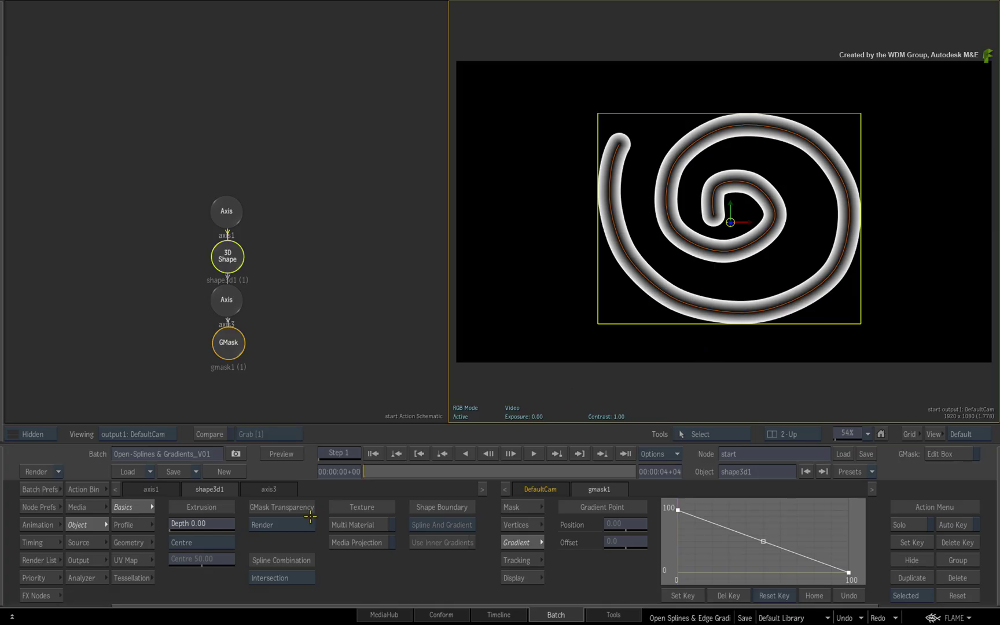
click(281, 524)
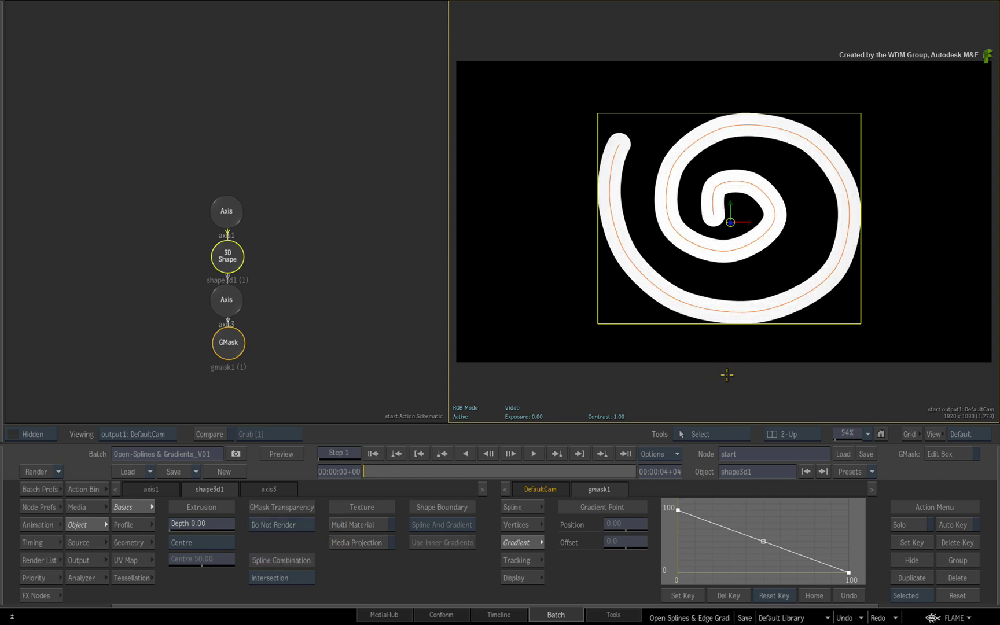
Return to Batch, enter the A_Mazing Action node and select its maze GMask.
key(Escape)
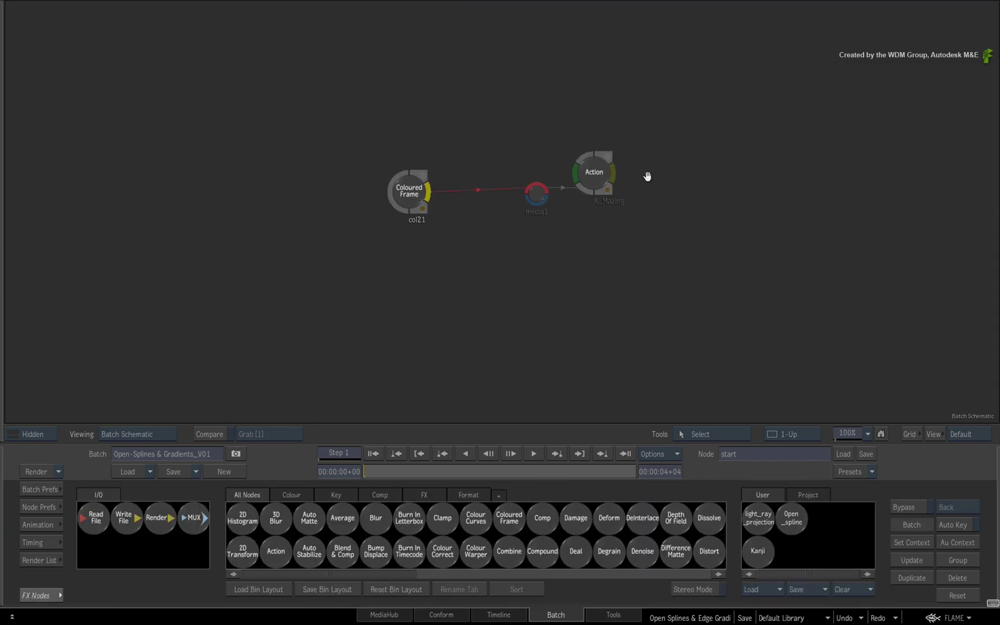
double_click(594, 176)
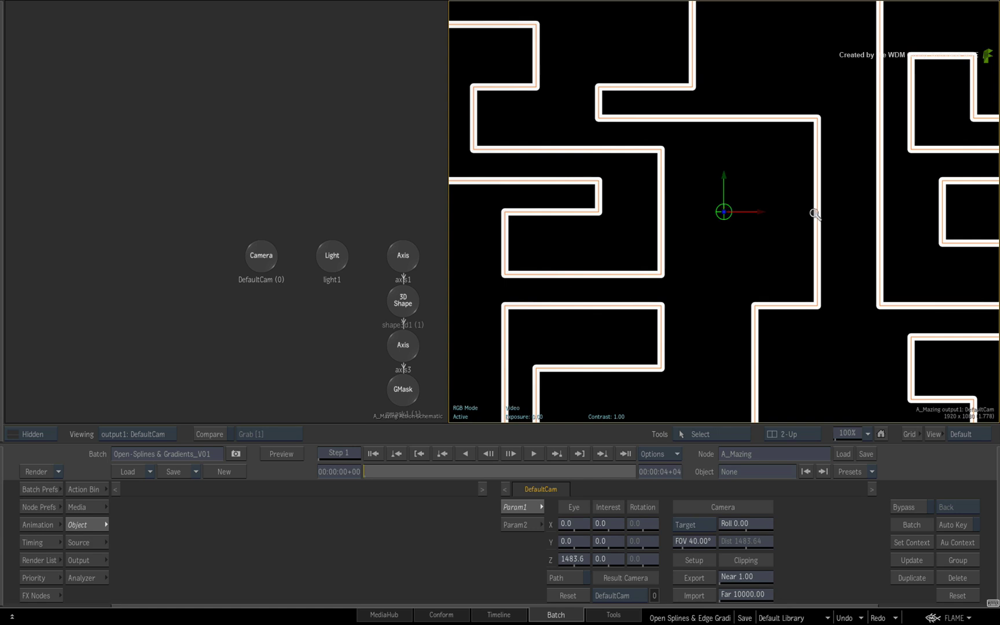
scroll(772, 209, down, 1)
drag(260, 327, 155, 253)
click(299, 312)
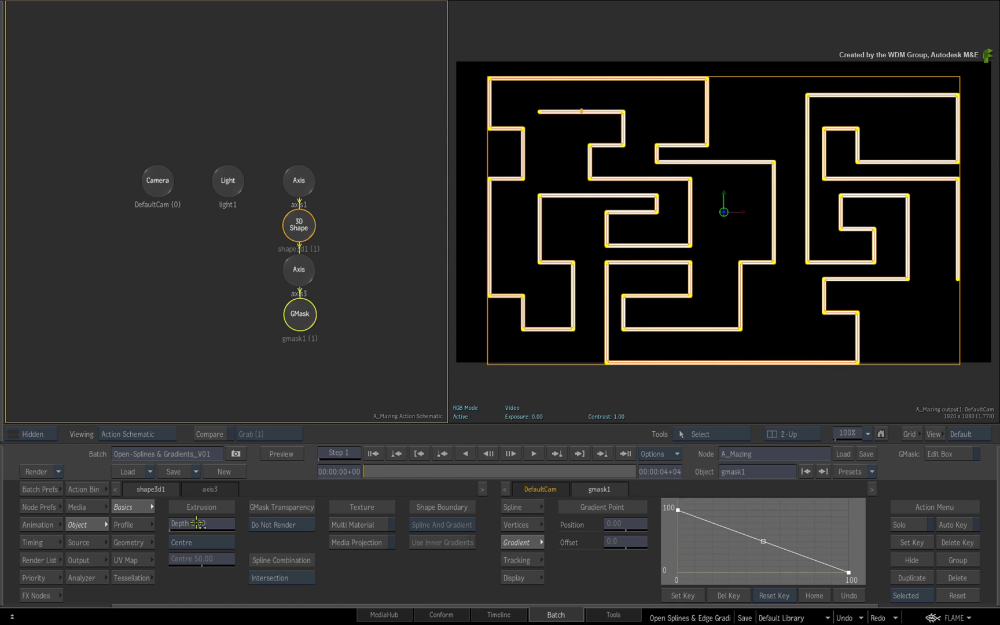
Raise shape3d1 Extrusion Depth to 260 for tall maze walls.
drag(195, 524, 227, 519)
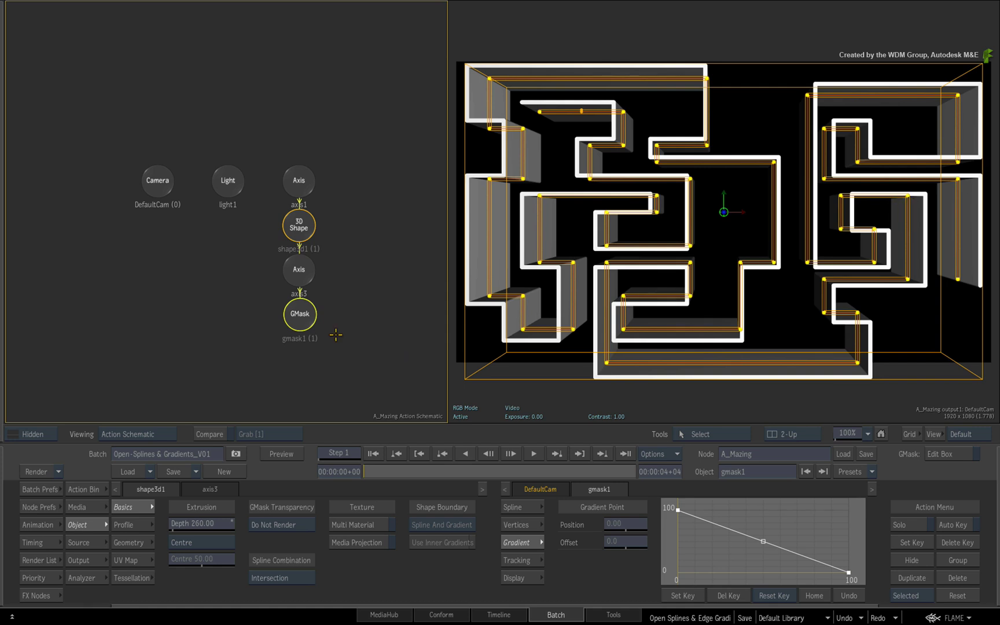
Select all maze vertices and set Gradient Point Offset to about 6.
ctrl+click(313, 339)
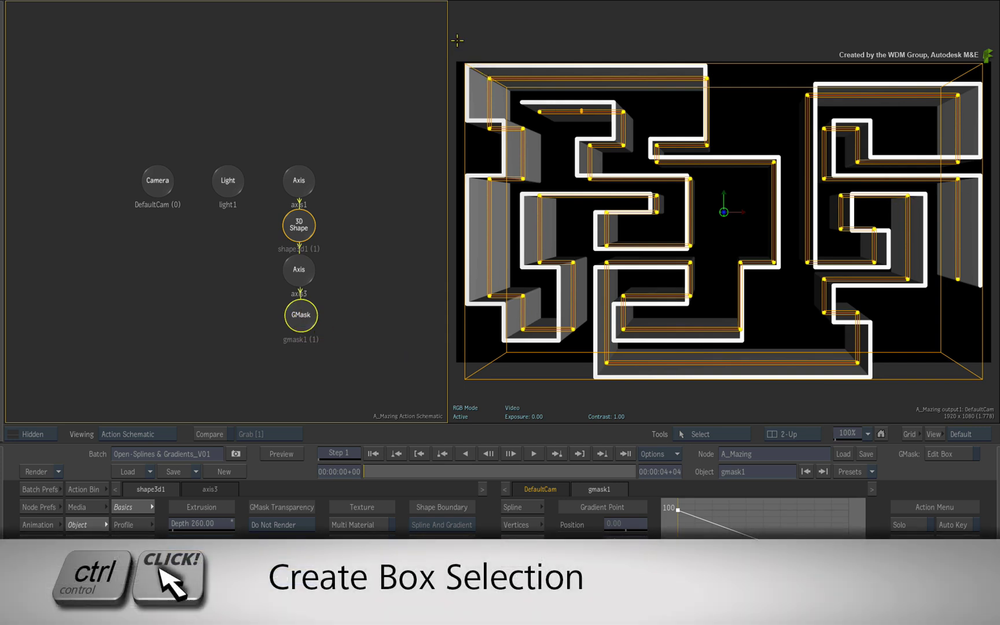
mouse_move(459, 35)
mouse_down()
mouse_move(804, 336)
mouse_move(985, 397)
mouse_up()
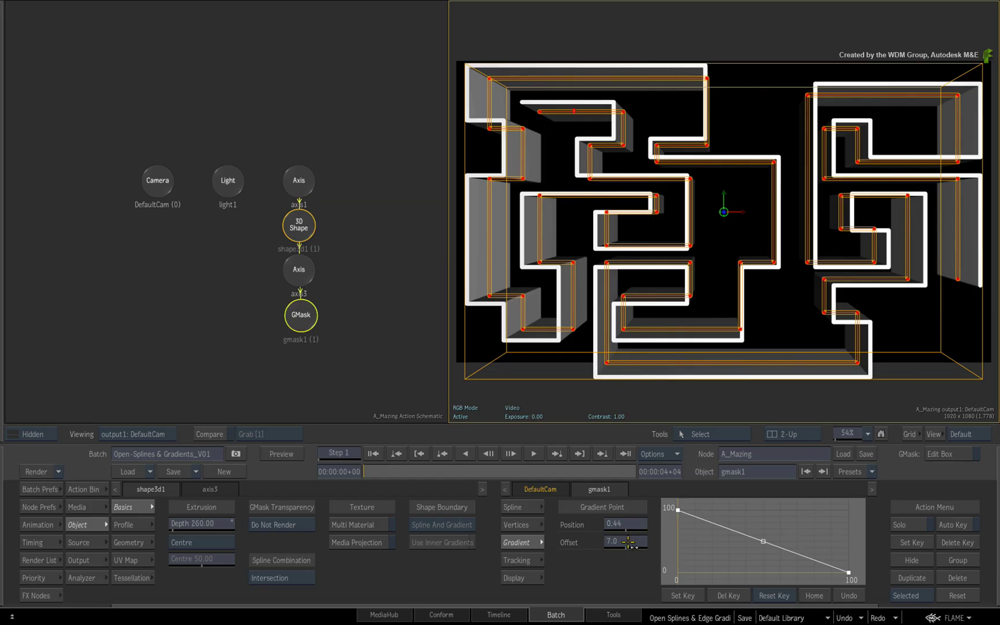
drag(623, 543, 631, 538)
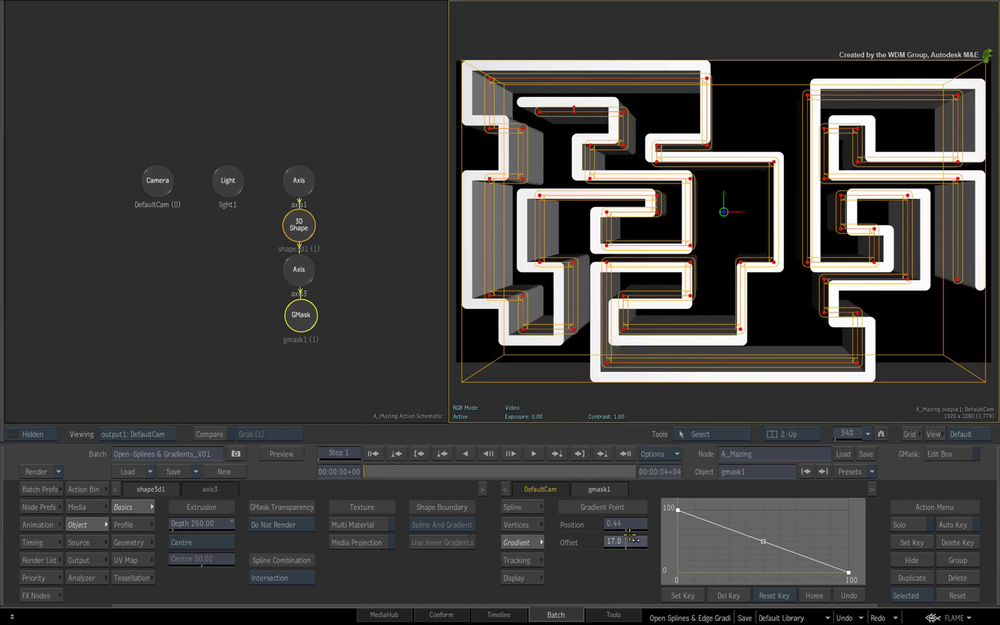
drag(631, 536, 628, 540)
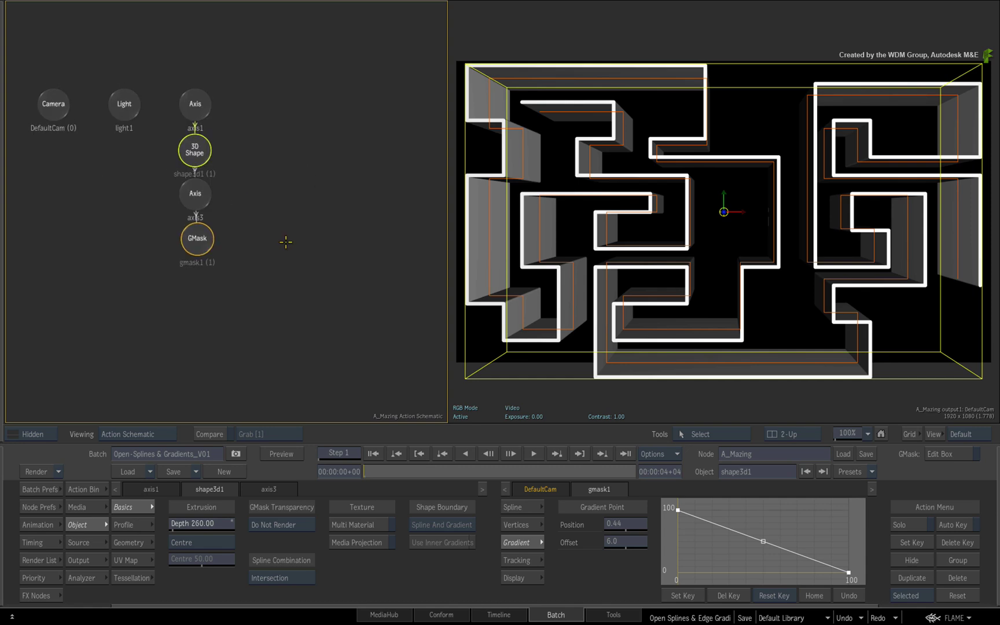
Add a Substance Texture node and pick the RockWall_01 preset from BUILDINGS.
click(83, 489)
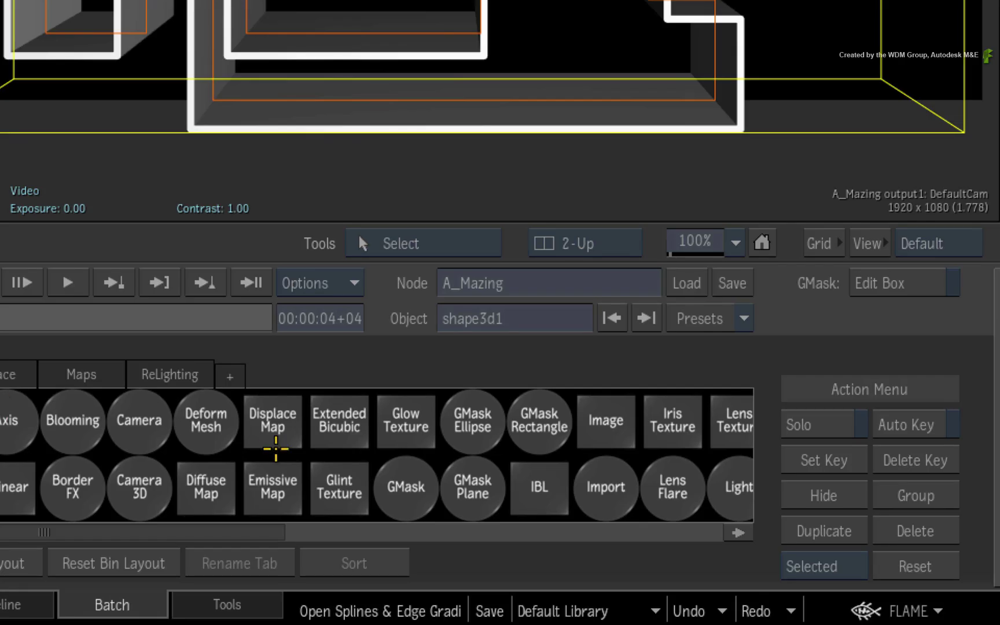
scroll(273, 457, down, 5)
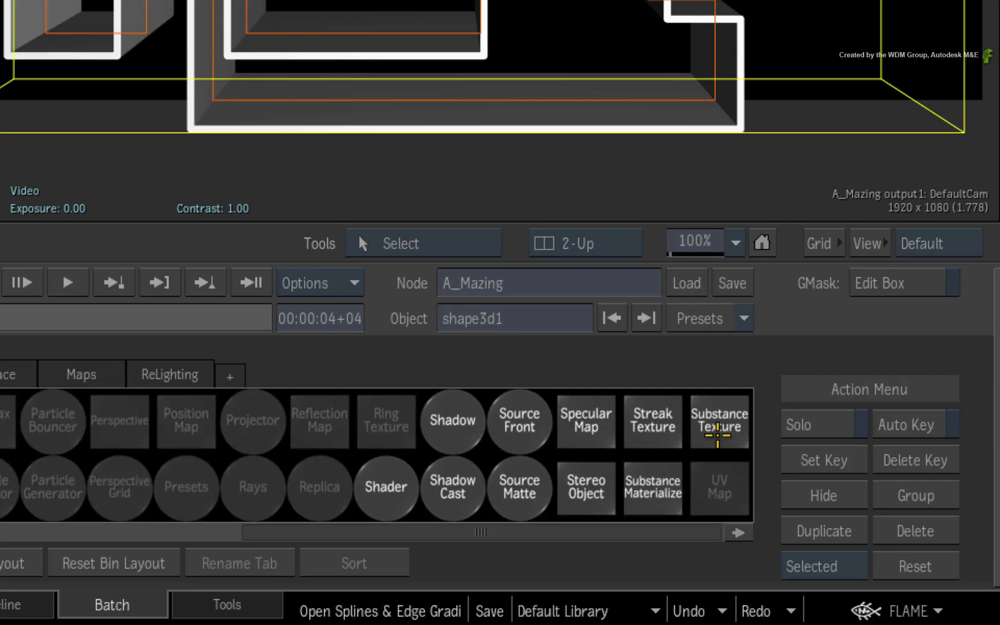
double_click(721, 420)
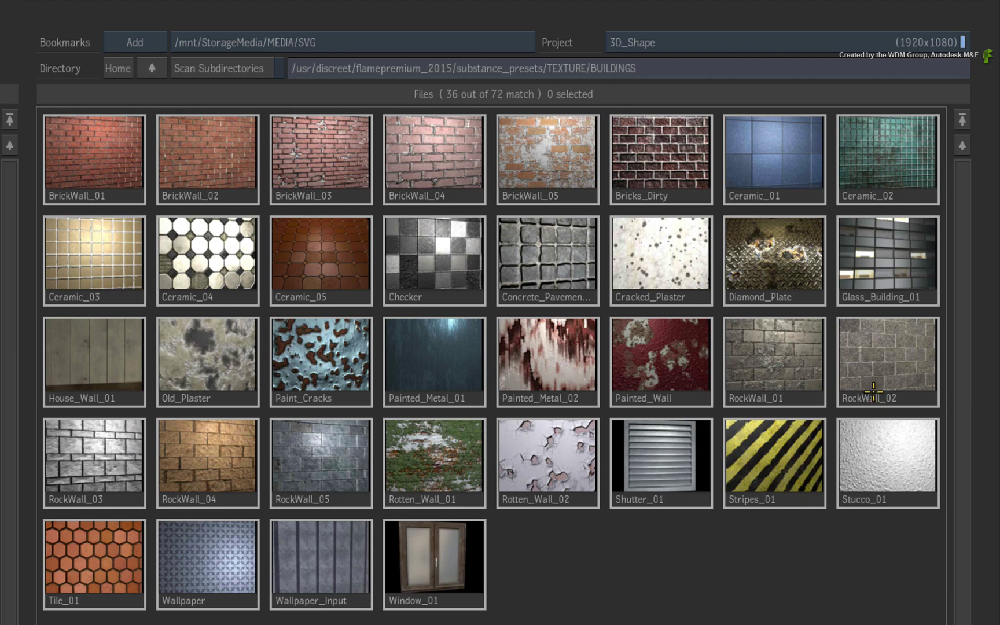
click(846, 248)
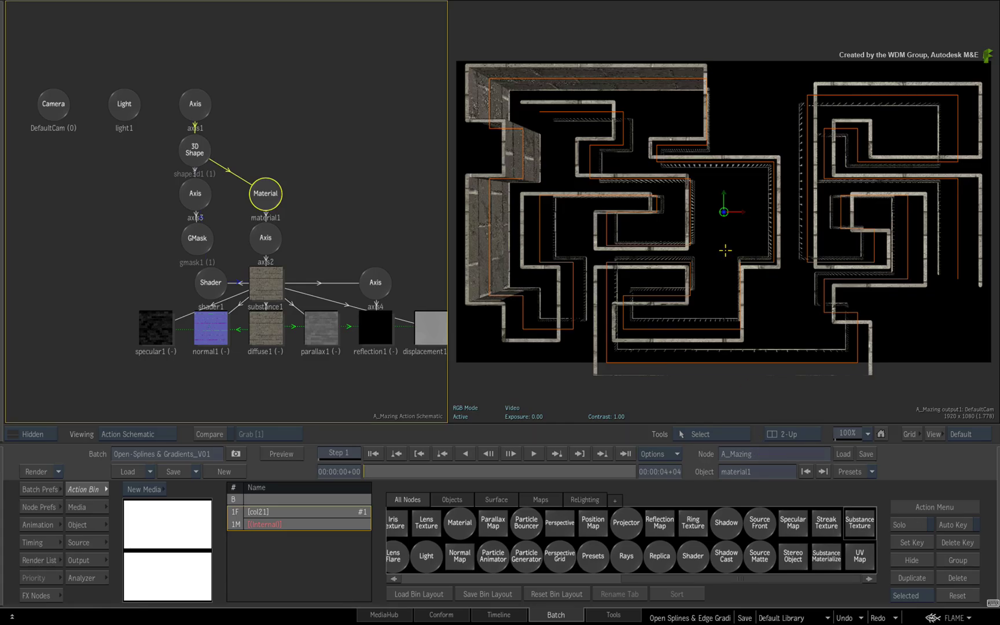
Set the diffuse1 brick texture's Repeat Mode to Tile Repeat across the maze walls.
click(724, 258)
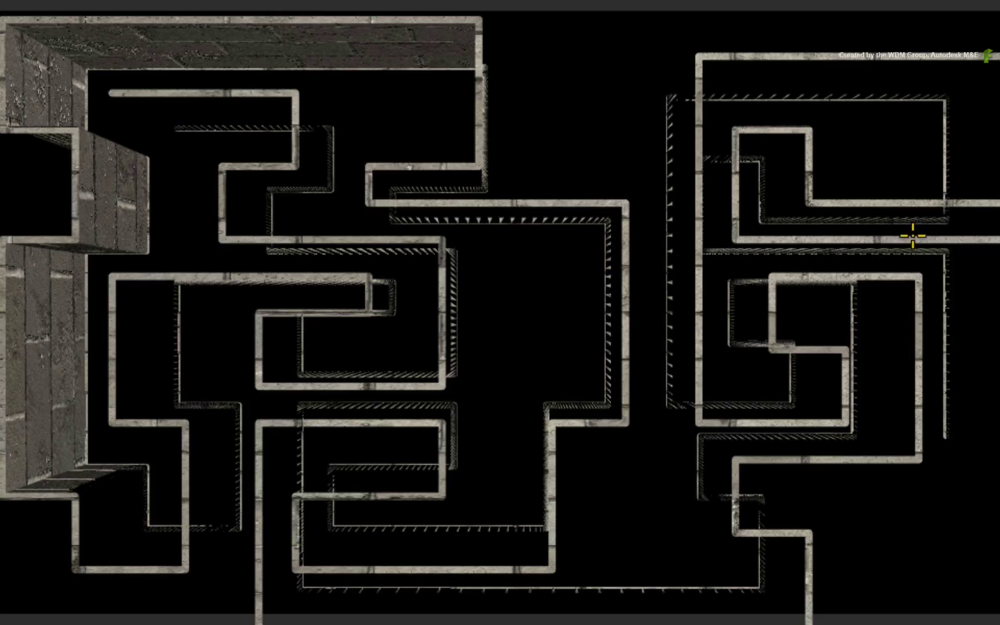
key(Escape)
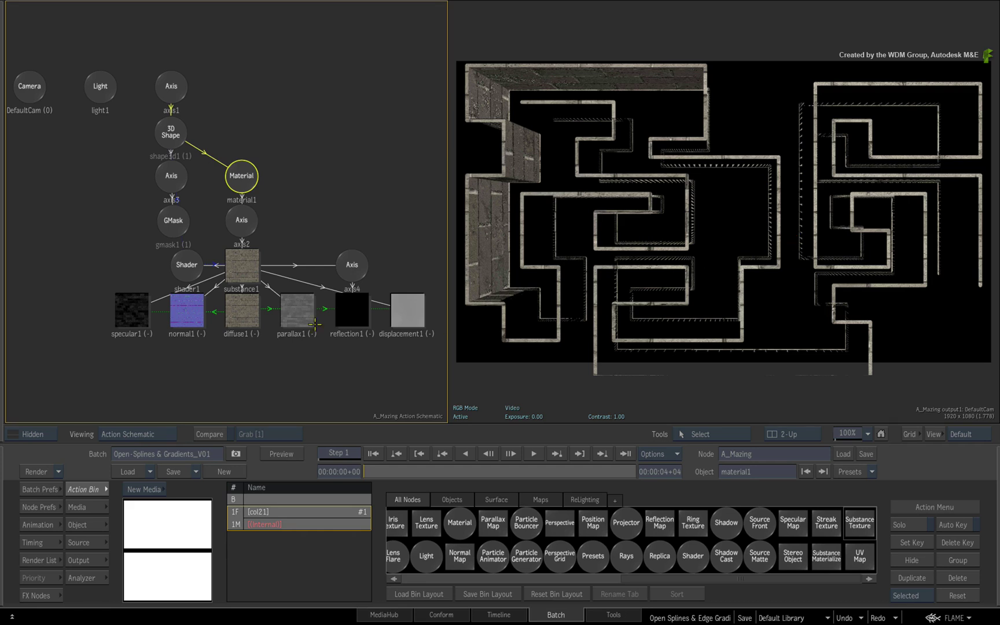
click(244, 313)
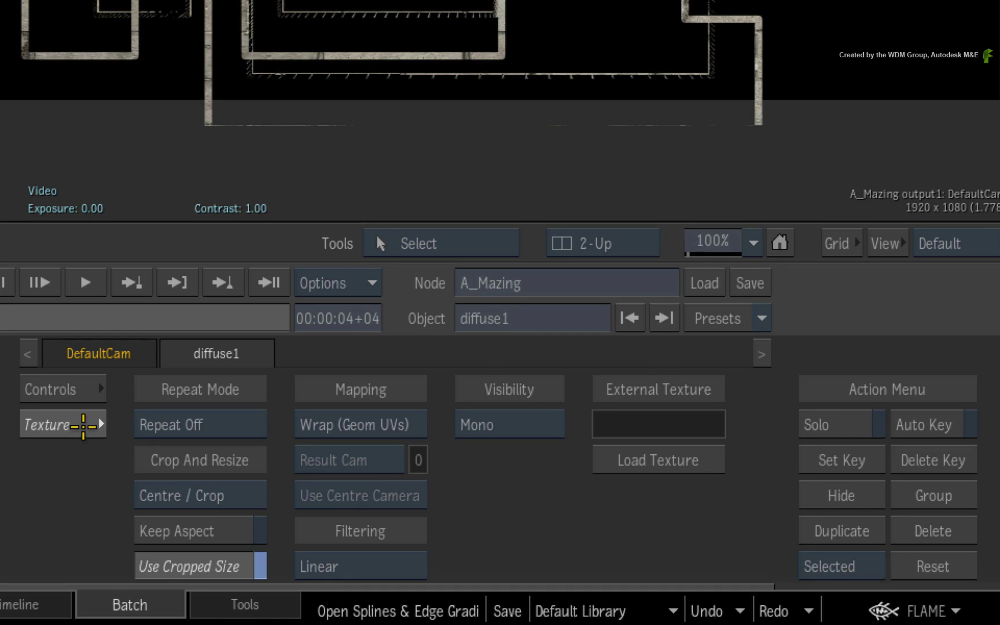
click(242, 425)
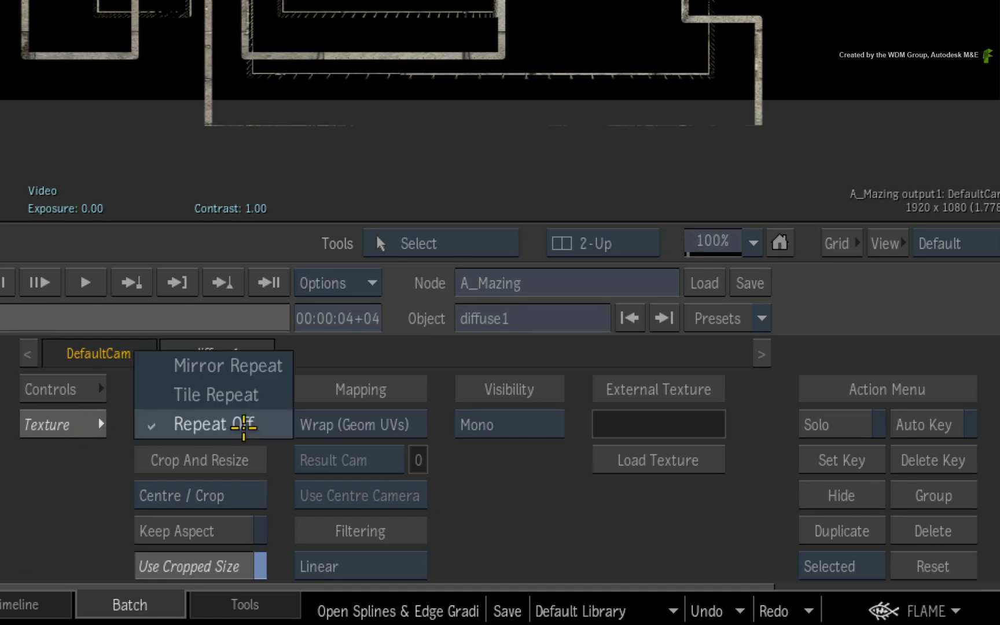
click(248, 395)
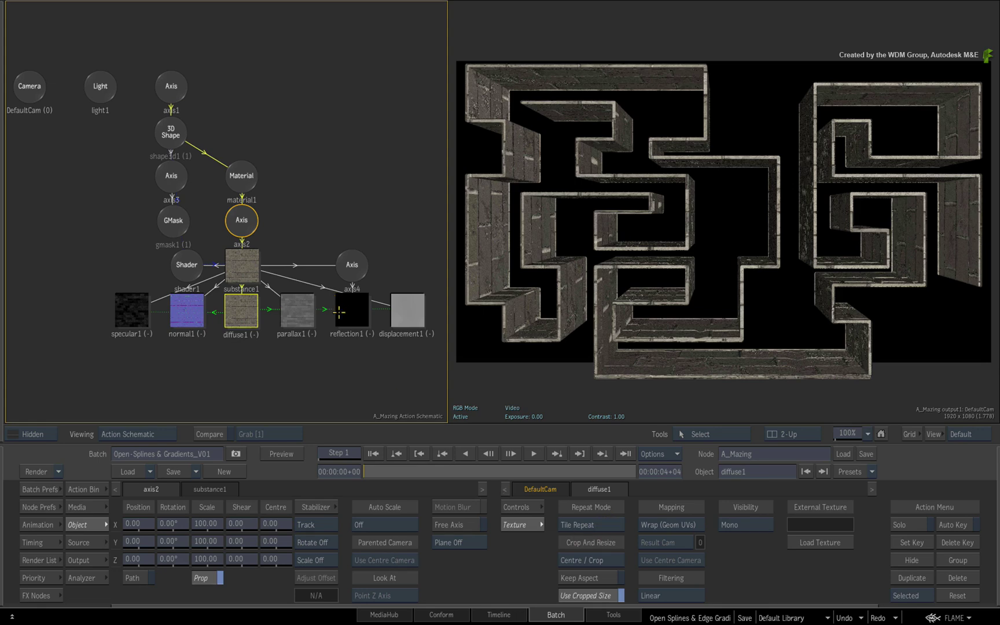
Reduce axis2's texture scale from 65 to 12, then tilt the maze via axis1's rotation.
click(241, 220)
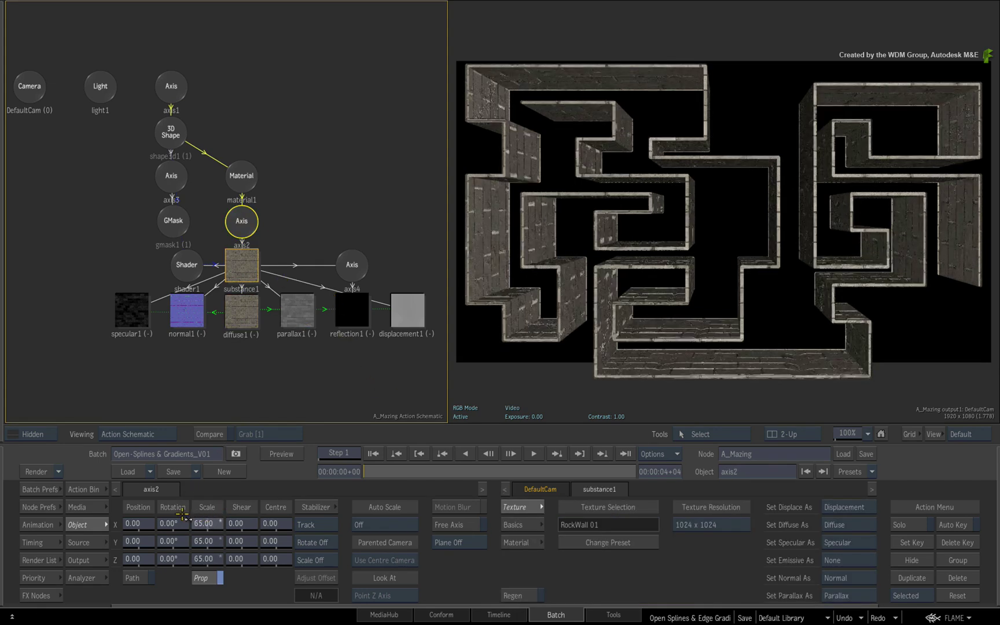
drag(205, 522, 156, 500)
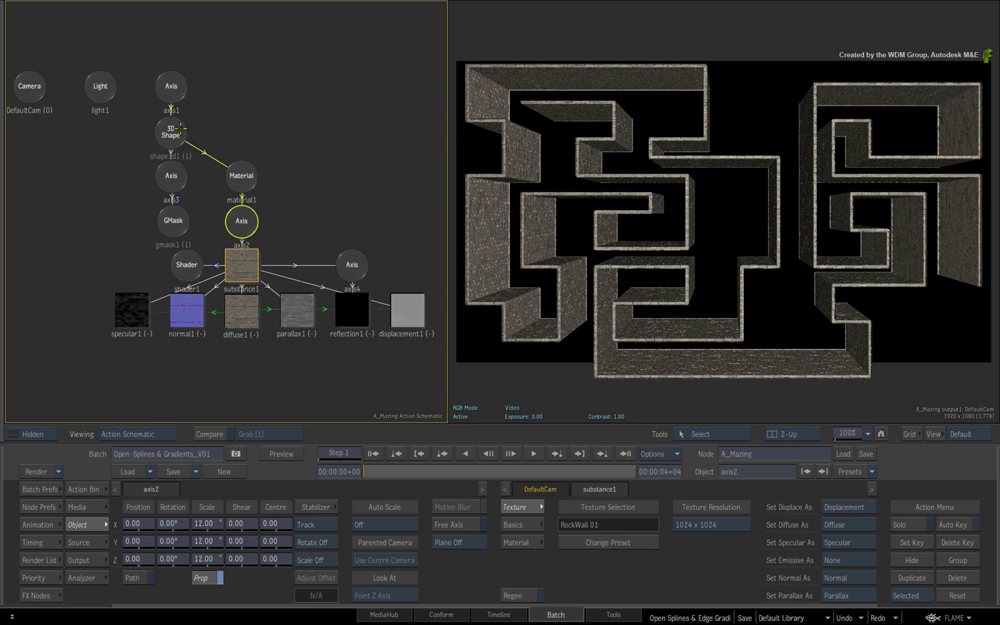
click(171, 86)
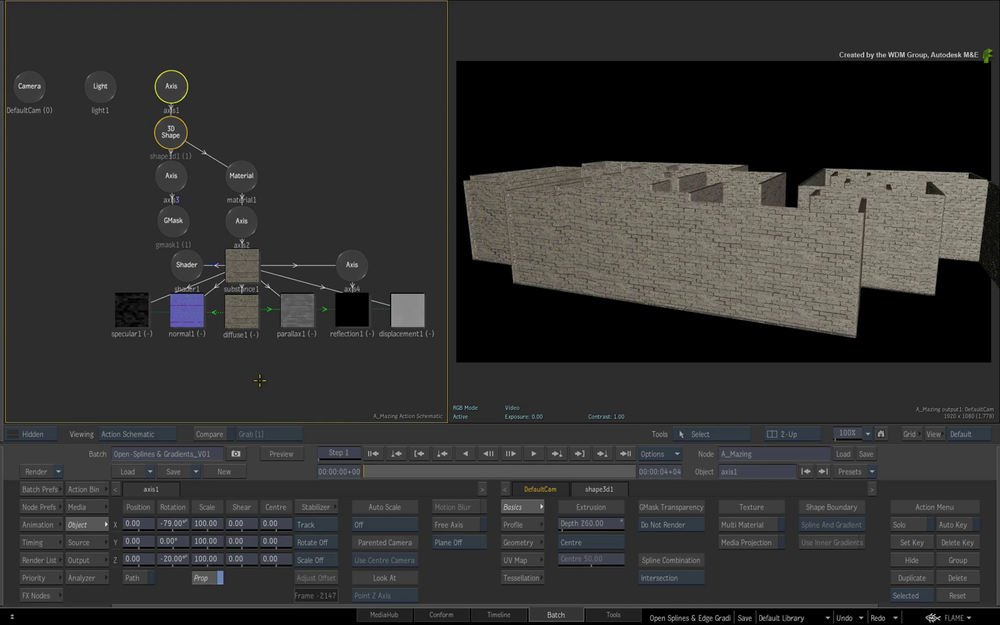
Set substance1's Set Parallax As output to None.
click(242, 268)
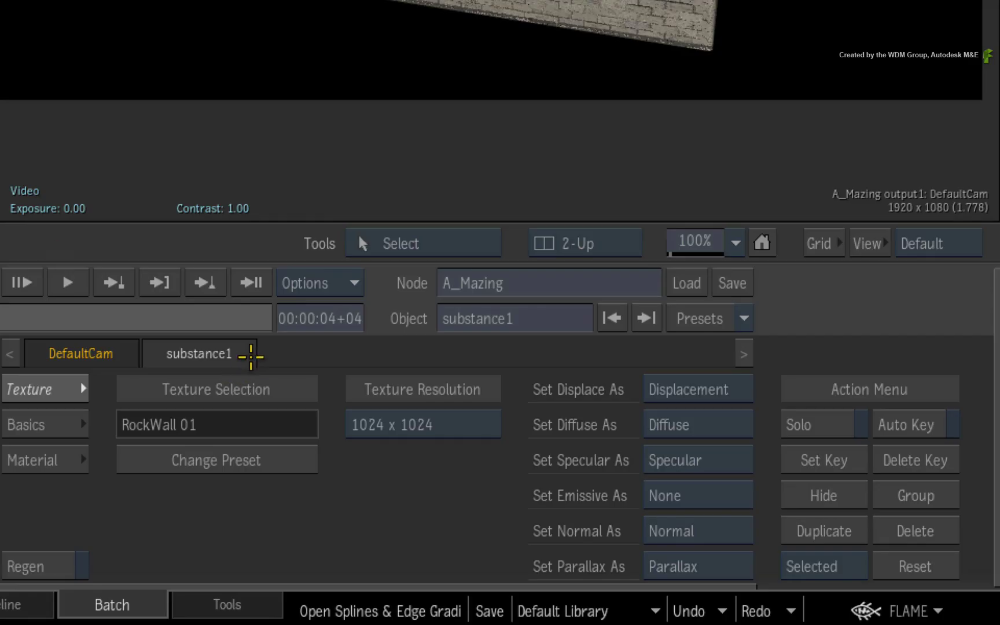
click(725, 572)
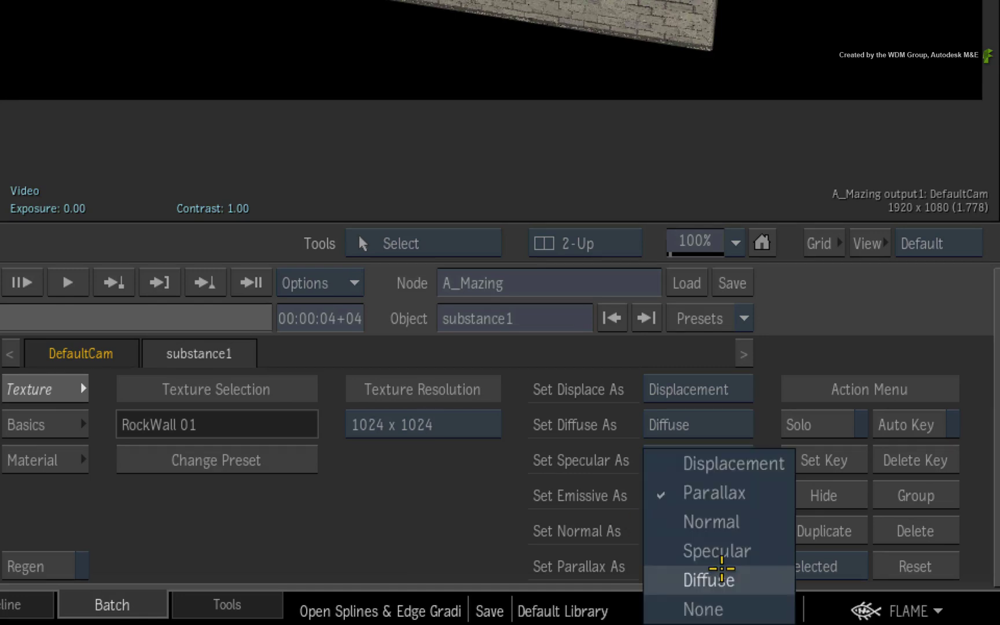
click(714, 606)
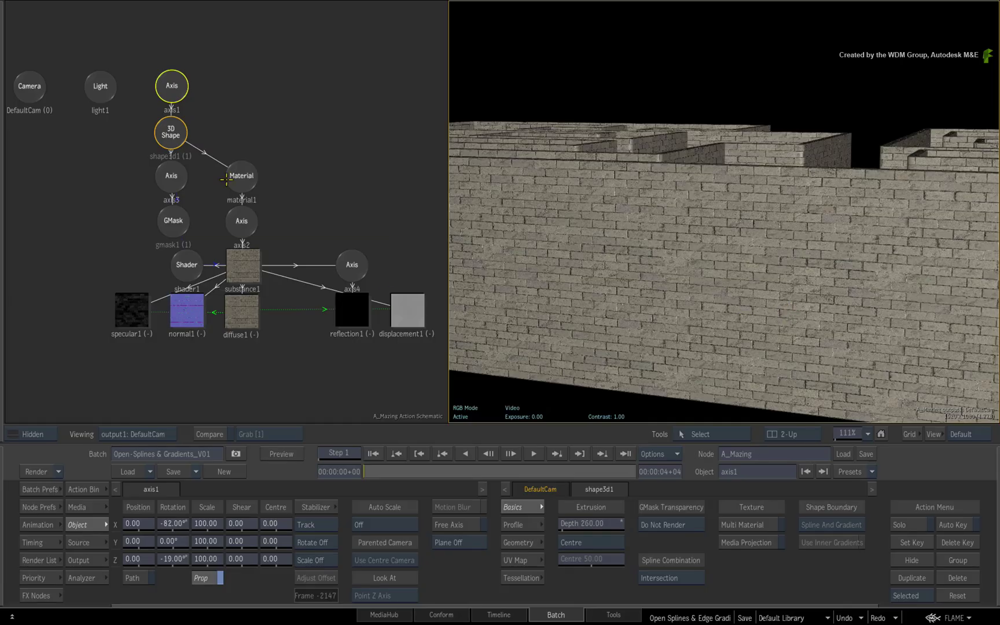
Lower the maze GMask's extrusion Depth to 201 and return to the Batch schematic.
click(172, 221)
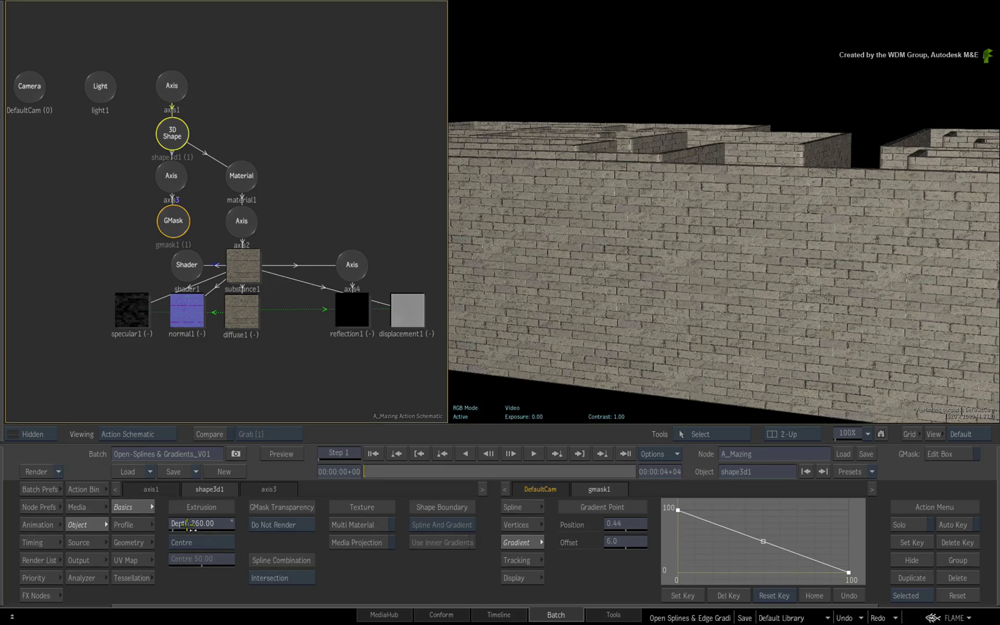
mouse_move(191, 524)
mouse_down()
mouse_move(301, 497)
mouse_move(178, 478)
mouse_move(258, 488)
mouse_up()
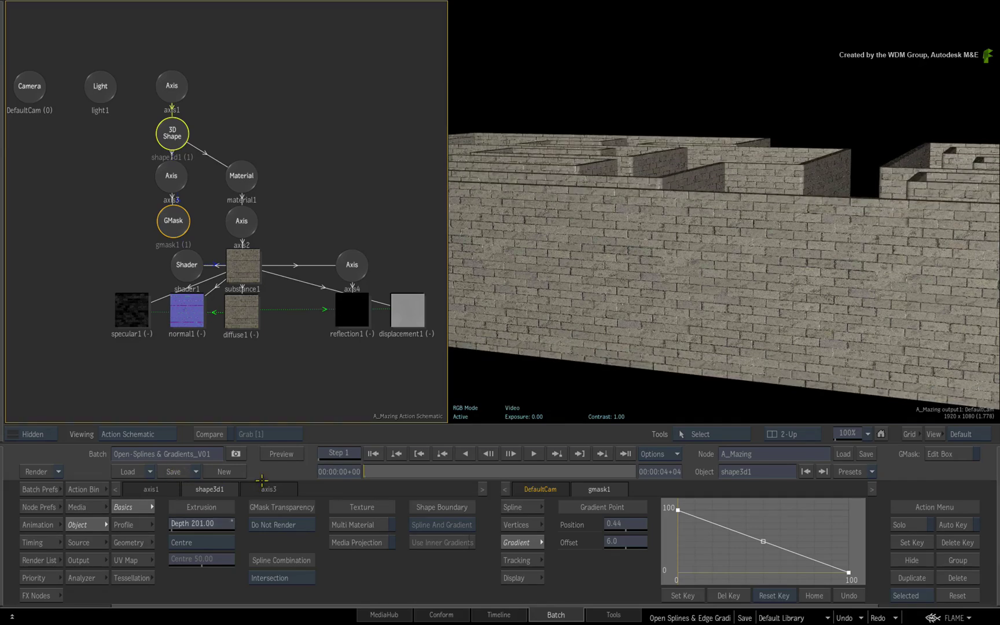
key(Escape)
Enter the Kanji Action node, fit the viewer and select the kanji's 3D Shape.
drag(427, 361, 643, 154)
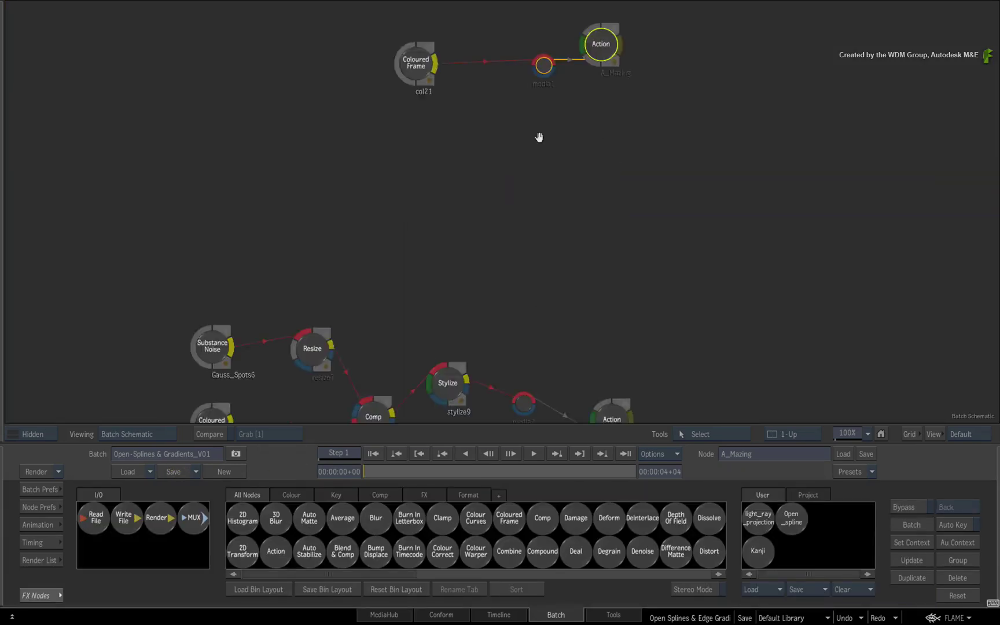
click(676, 233)
key(Return)
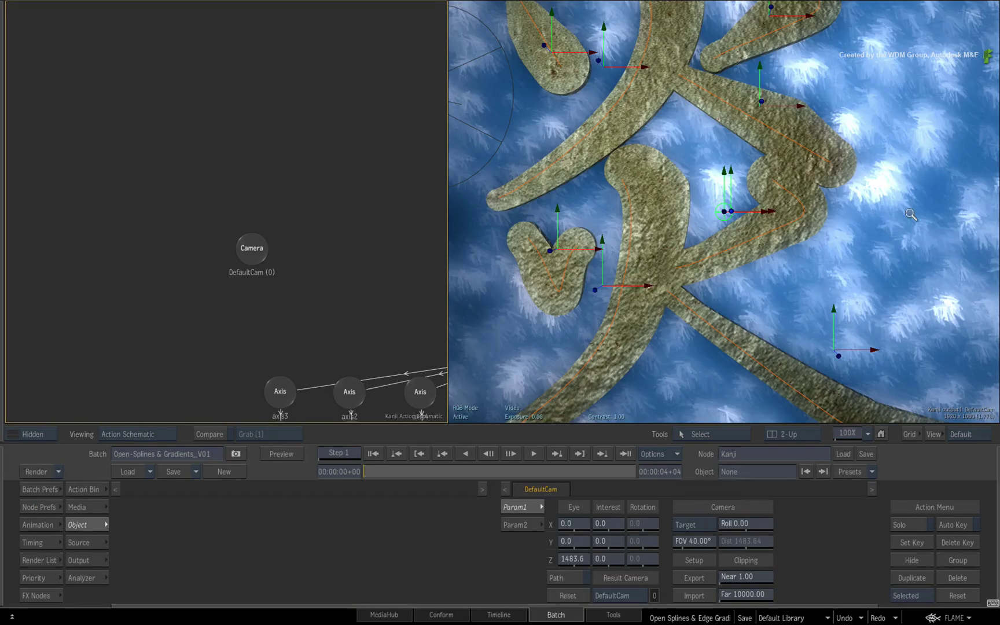
key(Home)
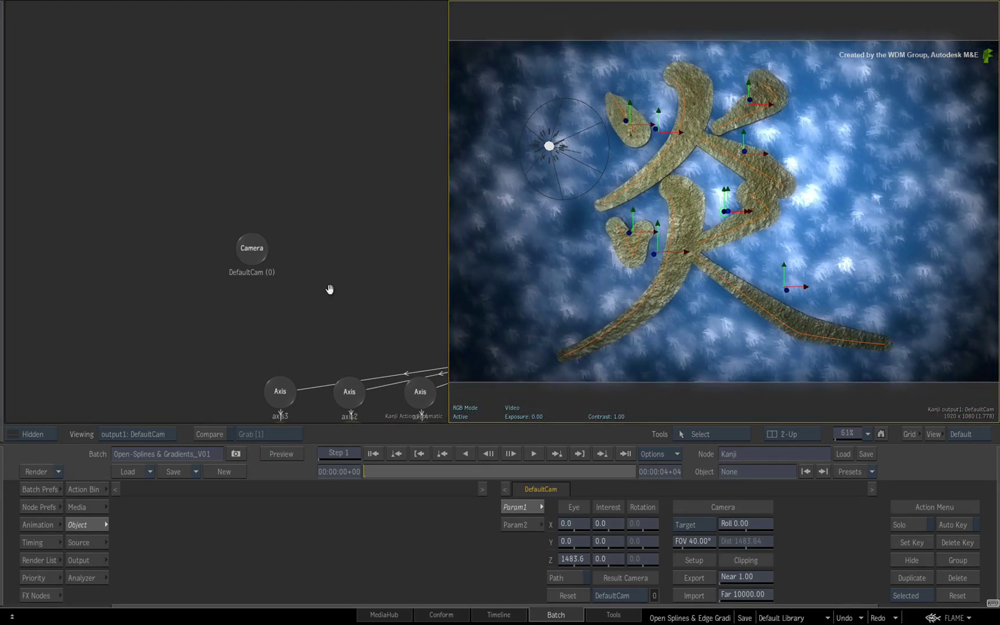
scroll(329, 290, down, 5)
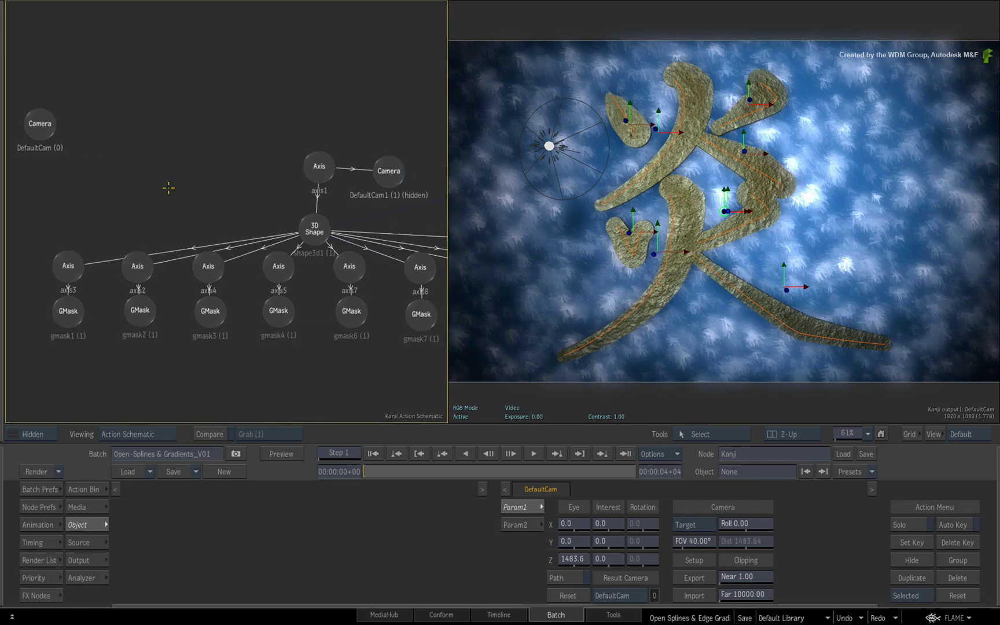
key(F4)
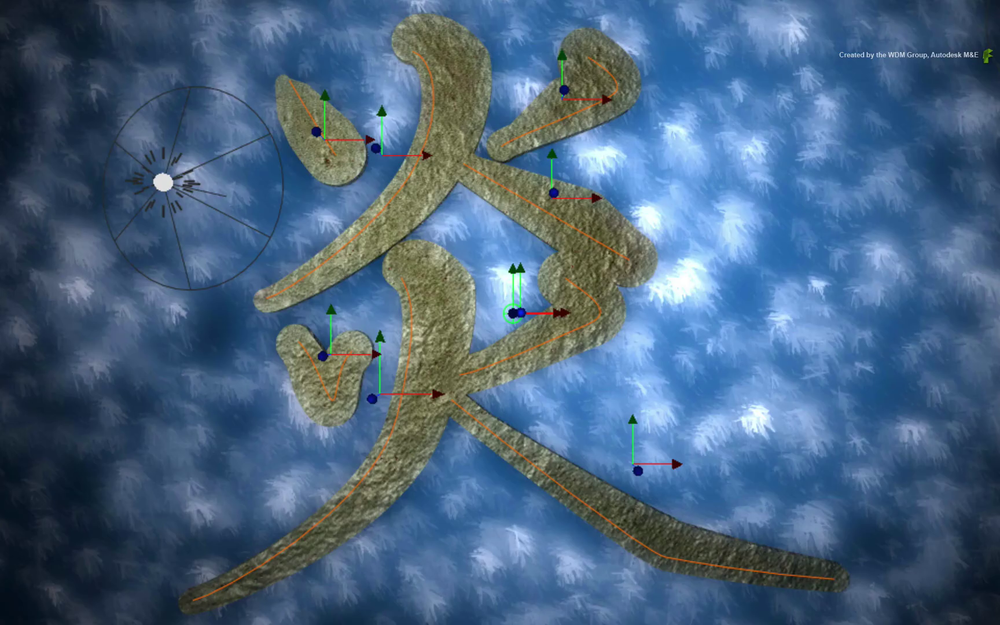
click(514, 313)
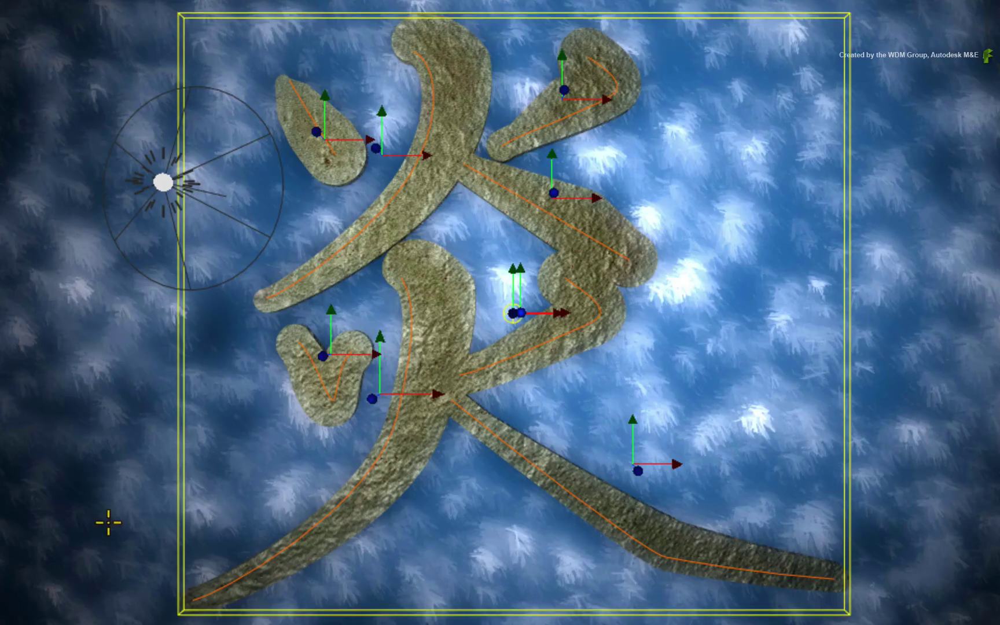
key(F4)
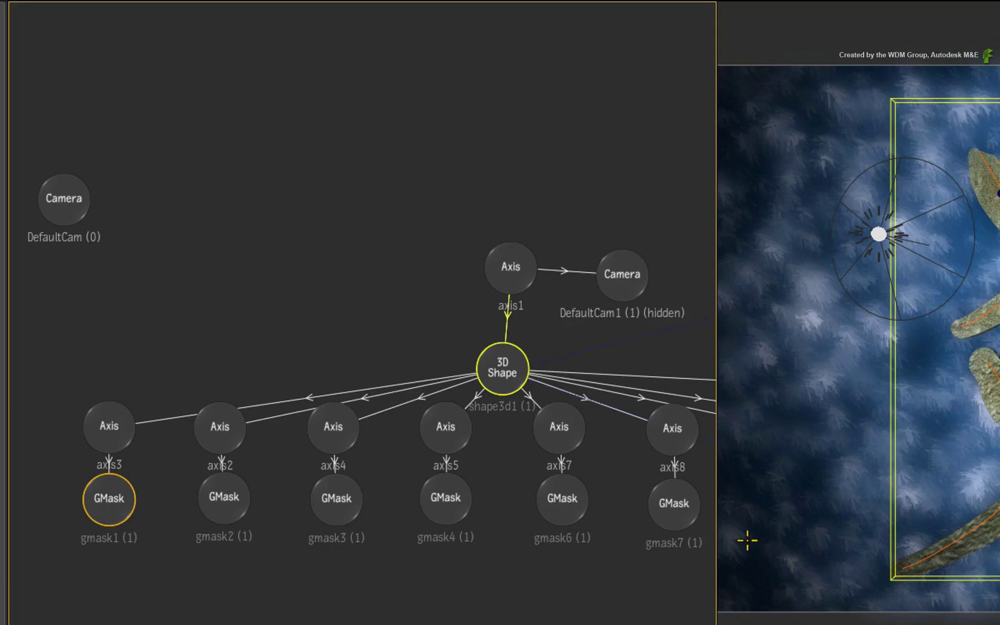
In Object View, widen gmask7's edge gradient point to offset 73.4.
key(F8)
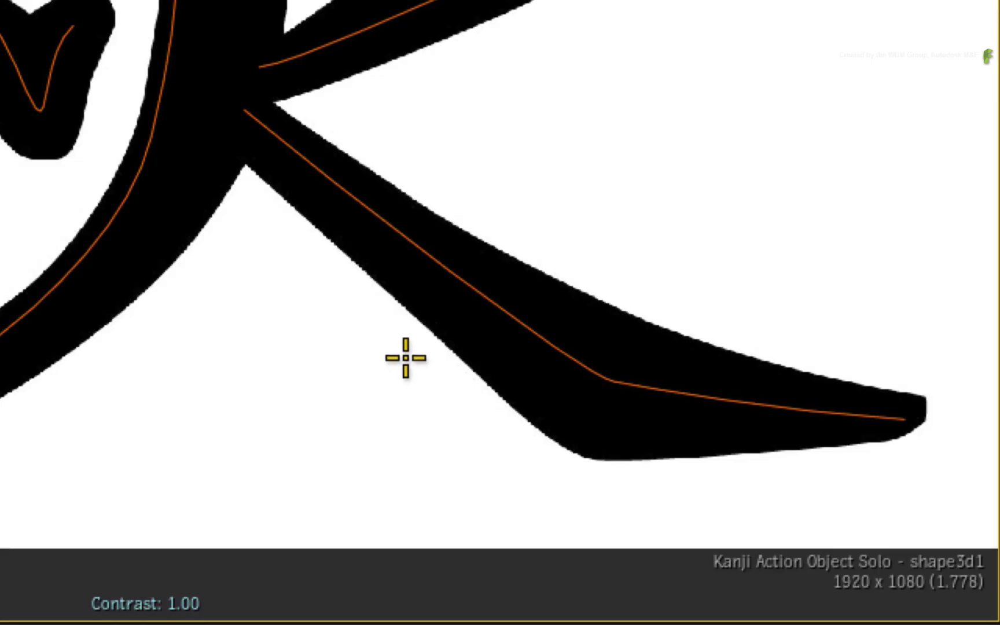
click(490, 306)
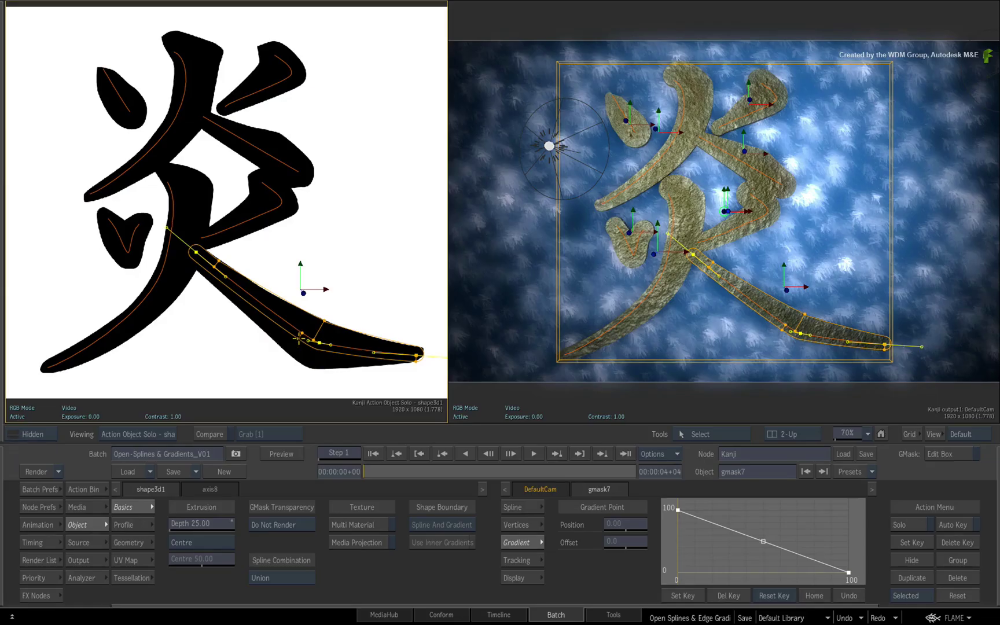
drag(299, 337, 309, 366)
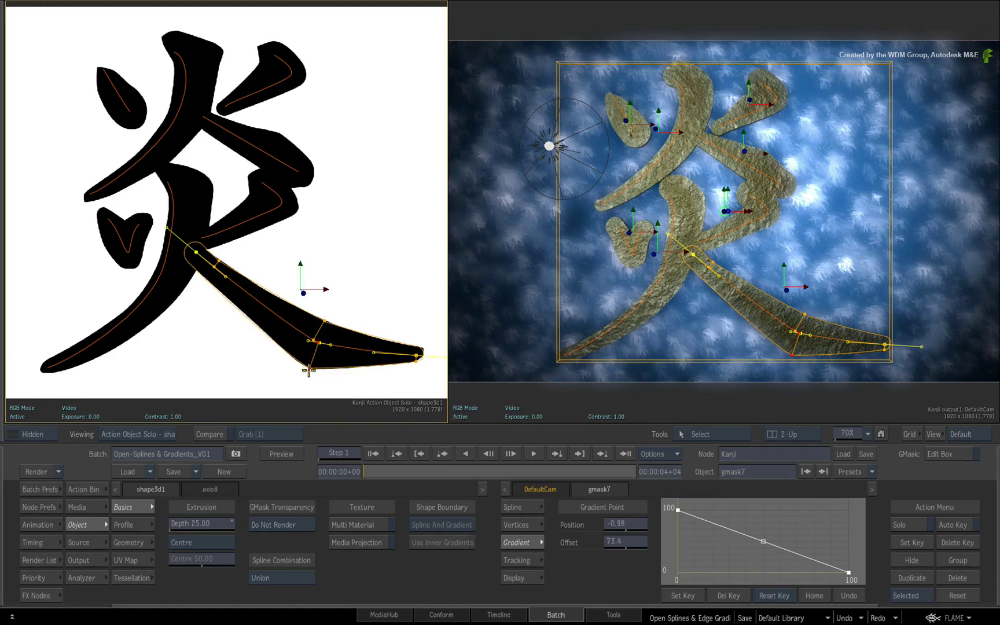
Reset axis1's Rotation X and Y to 0 so the kanji faces the camera.
key(Escape)
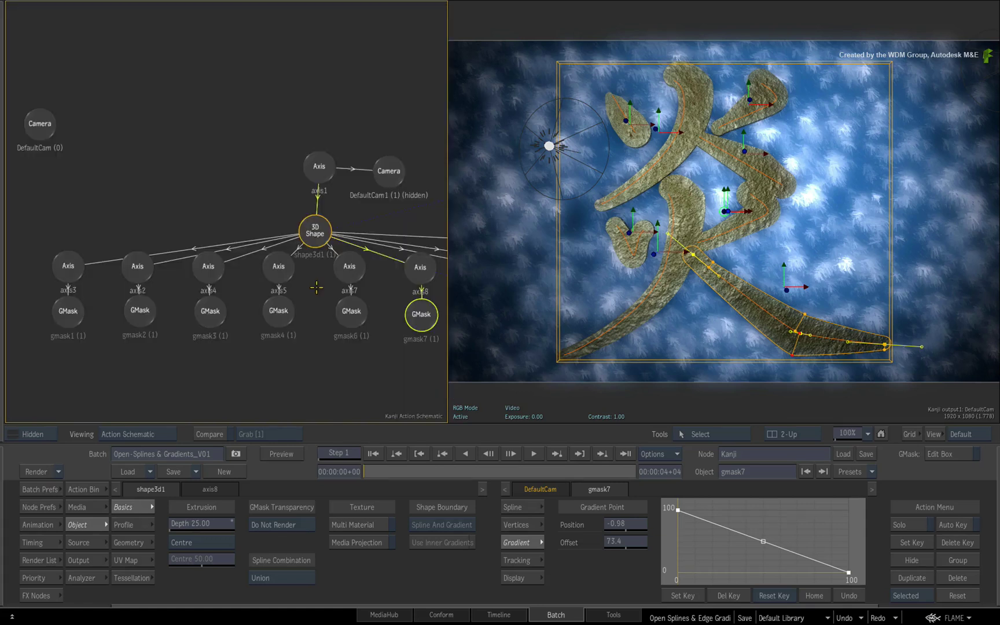
click(320, 168)
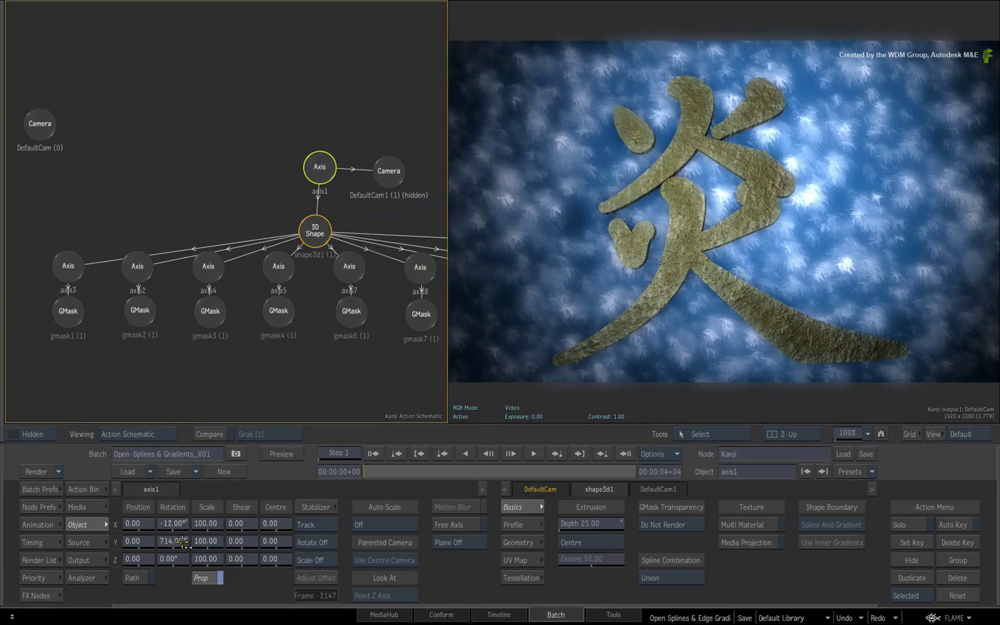
ctrl+click(174, 524)
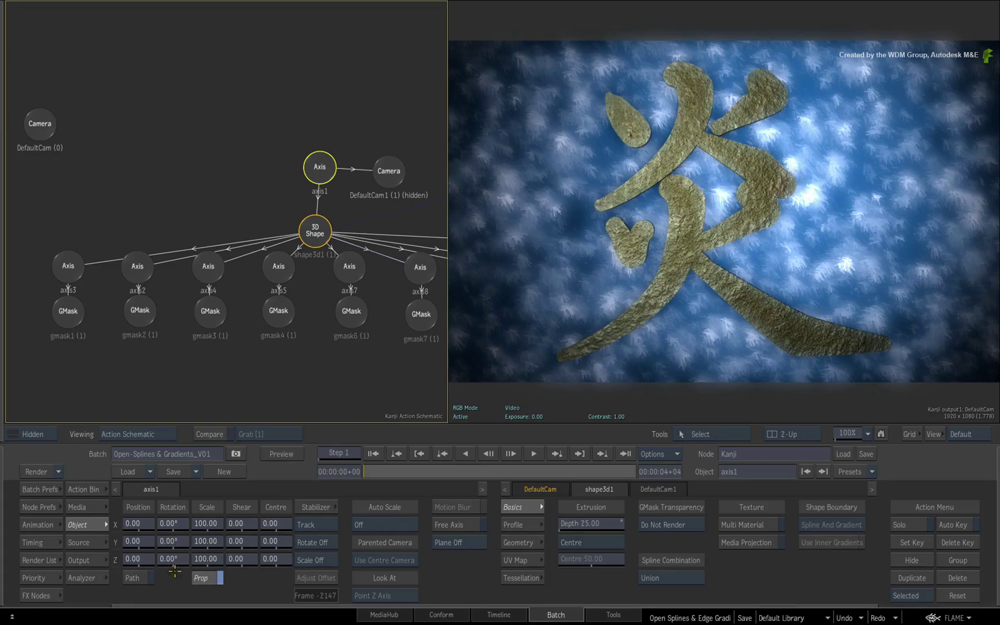